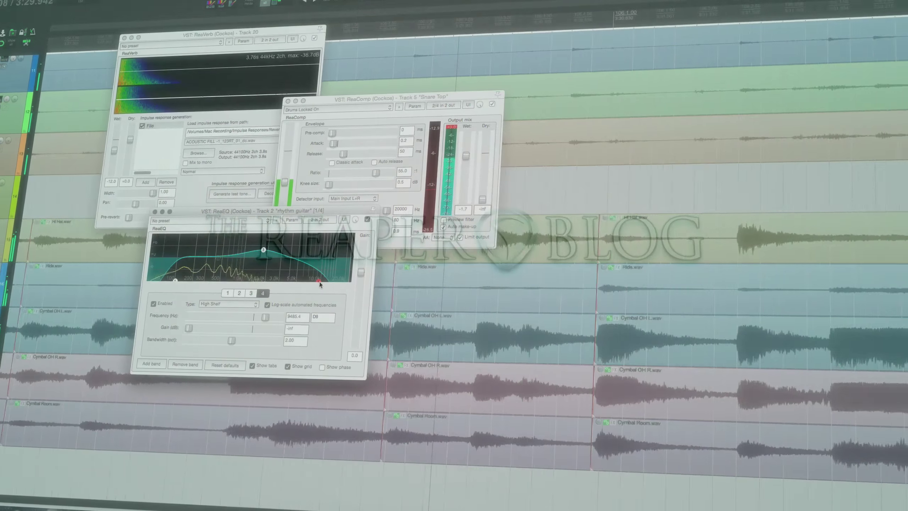
Bring up the project whose single track holds one hi-hat one-shot item near bar 2.
left_click_drag(318, 281, 337, 282)
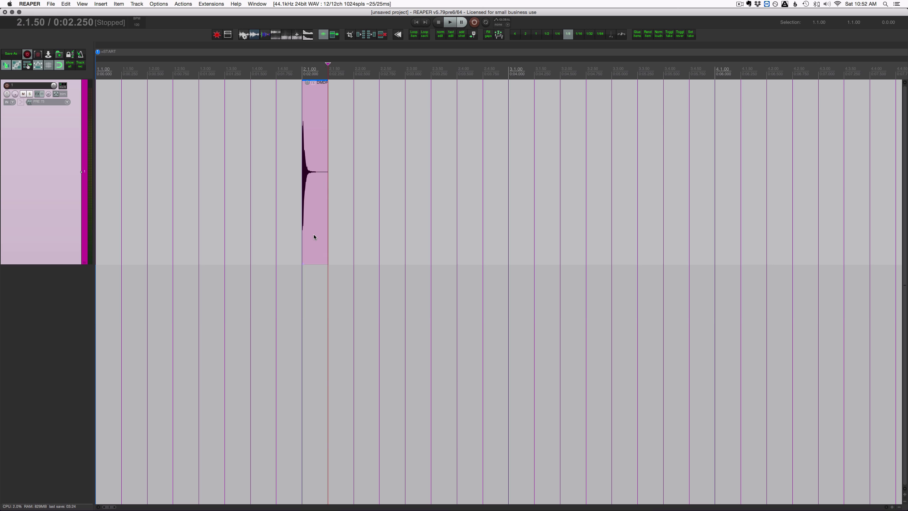
Play back the single hi-hat hit from its start.
left_click(312, 206)
left_click(280, 227)
key("space")
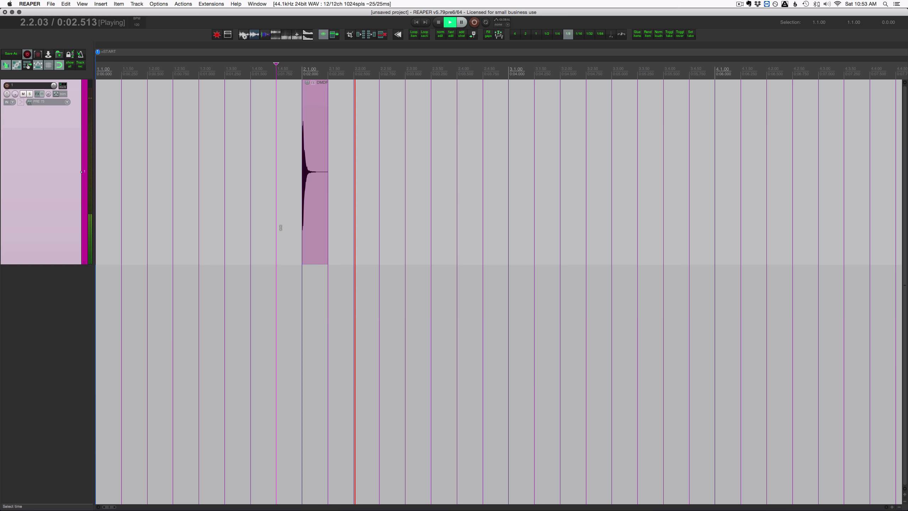
key("space")
Duplicate the hi-hat item repeatedly into a row of back-to-back hits.
left_click(318, 218)
key("super+d")
key("super+d")
key("super+d")
key("super+d")
key("super+d")
key("super+d")
key("super+d")
key("super+d")
key("super+d")
key("super+d")
key("super+d")
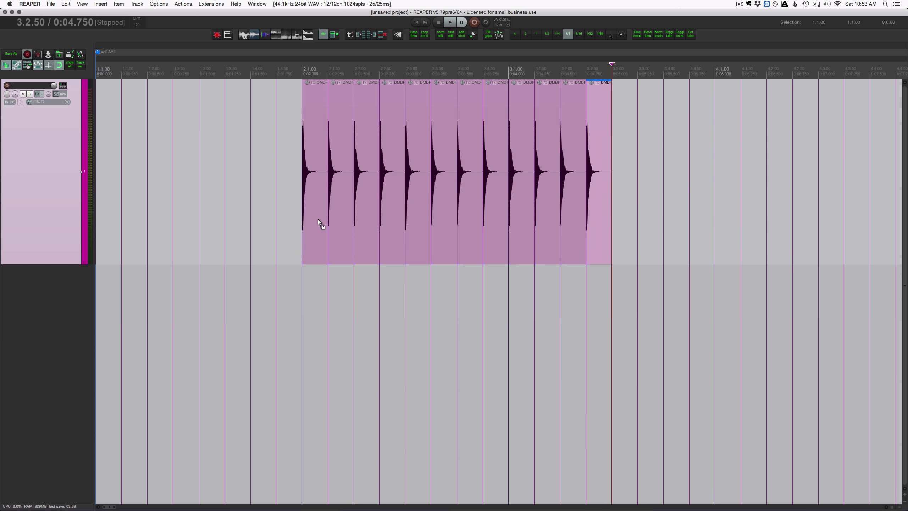
key("super+d")
key("super+d")
key("super+d")
key("super+d")
key("super+d")
Play the row of hits and set a time selection spanning all of them.
left_click(297, 69)
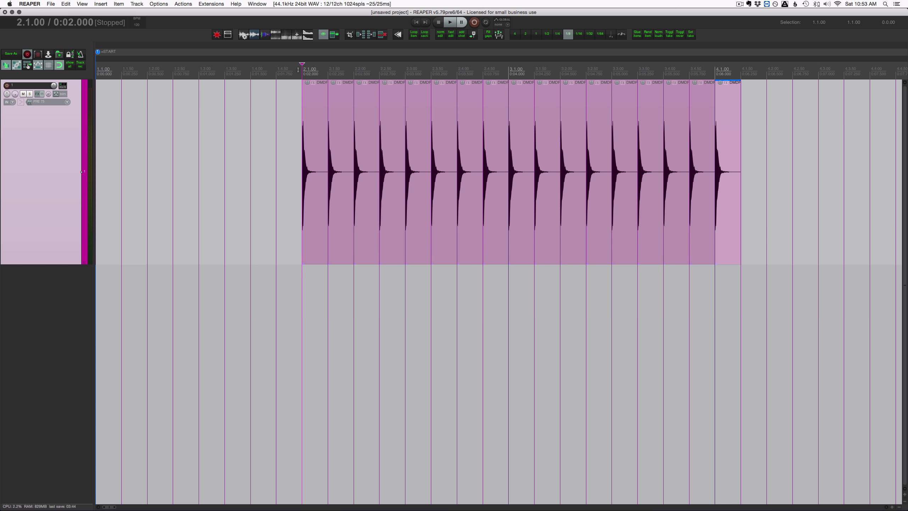
key("space")
left_click_drag(298, 70, 759, 158)
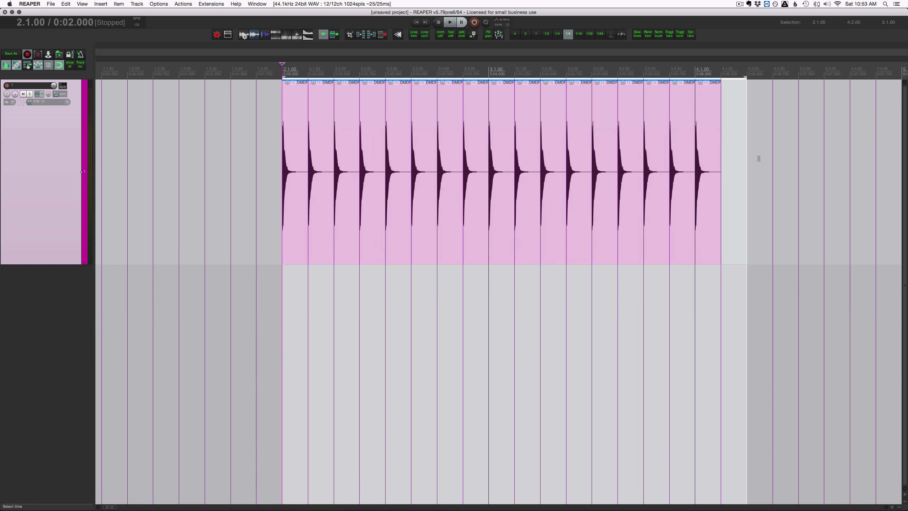
In the Actions list, select X-Raym's 'Nudge active takes volume randomly' script.
key("shift+slash")
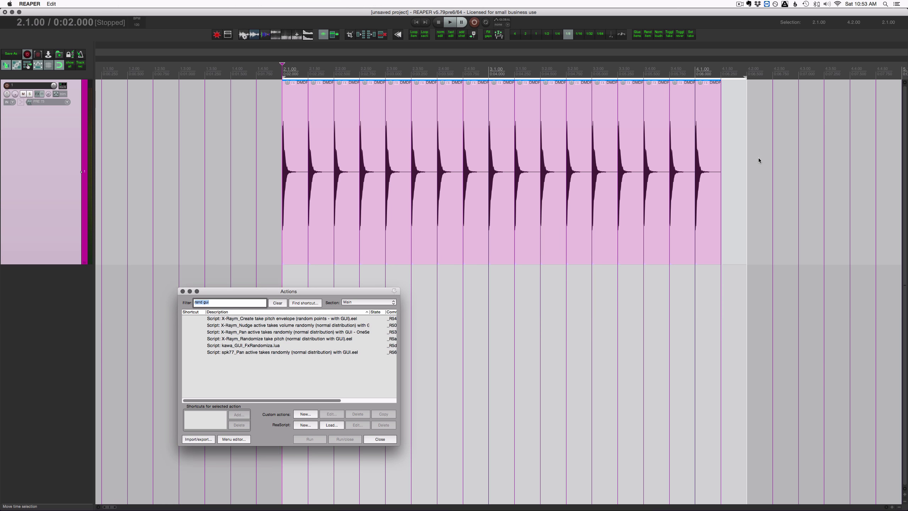
left_click_drag(305, 288, 295, 250)
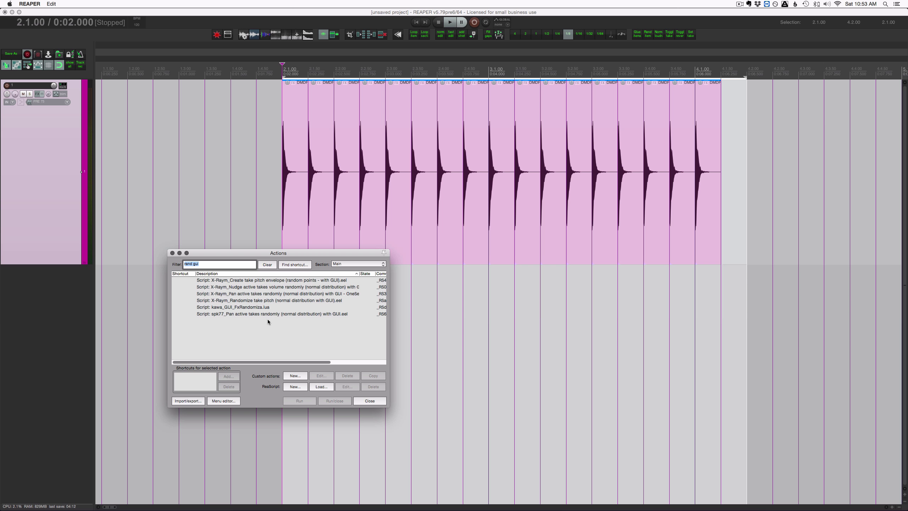
left_click(286, 287)
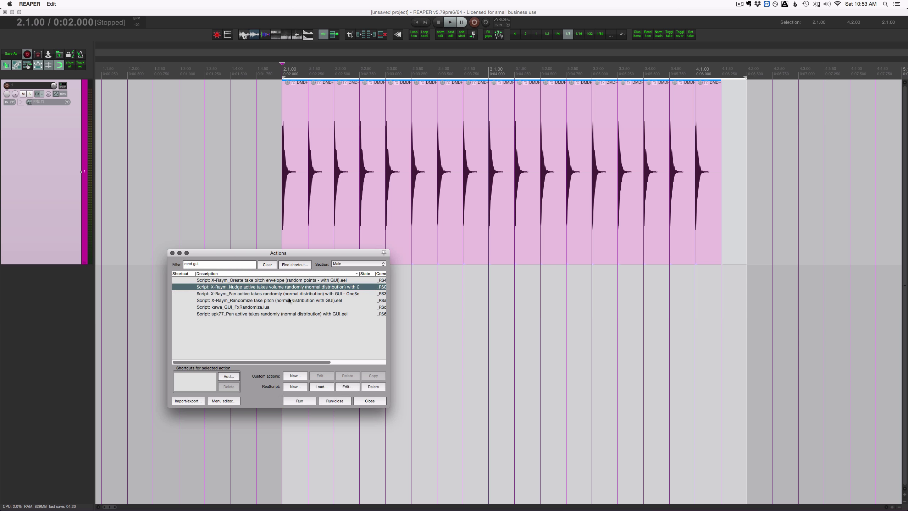
Run the volume nudge script with centre 0 and spread 20, previewing random distributions.
left_click(303, 402)
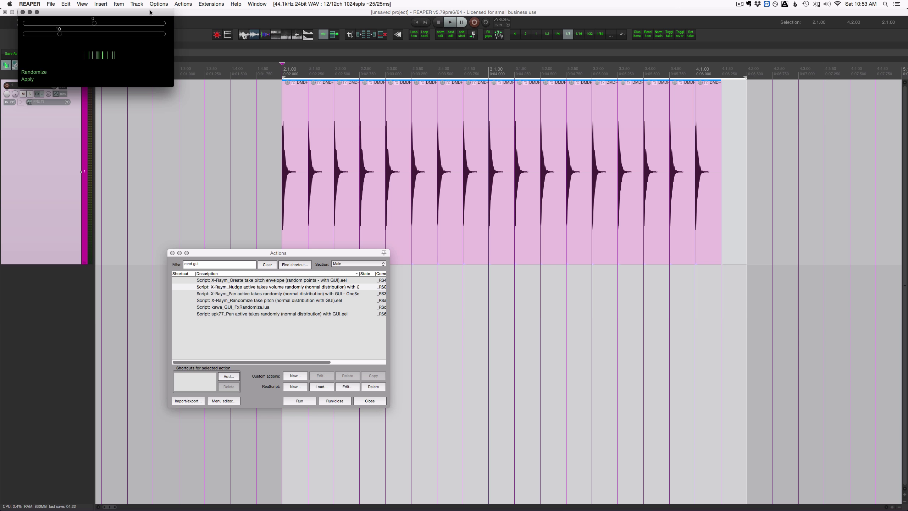
left_click_drag(105, 12, 211, 79)
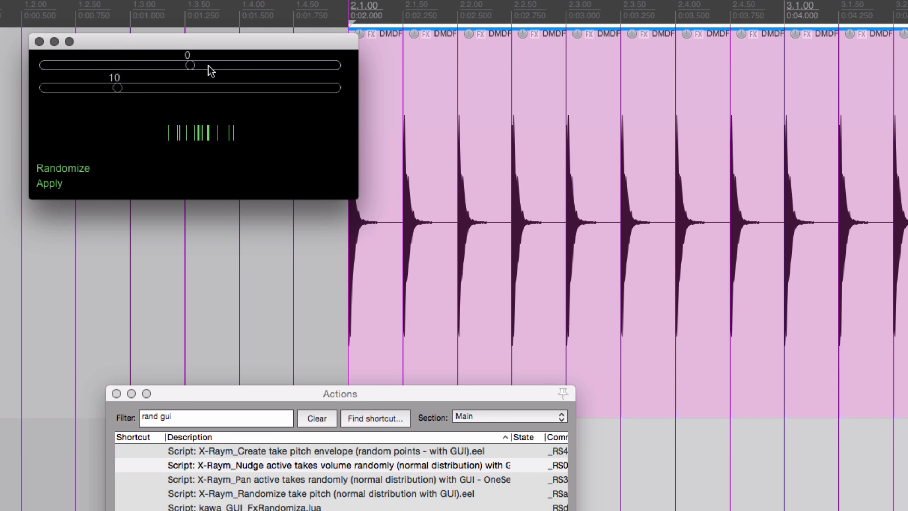
mouse_move(192, 66)
left_mouse_down()
mouse_move(155, 65)
mouse_move(268, 65)
mouse_move(178, 65)
mouse_move(197, 64)
left_mouse_up()
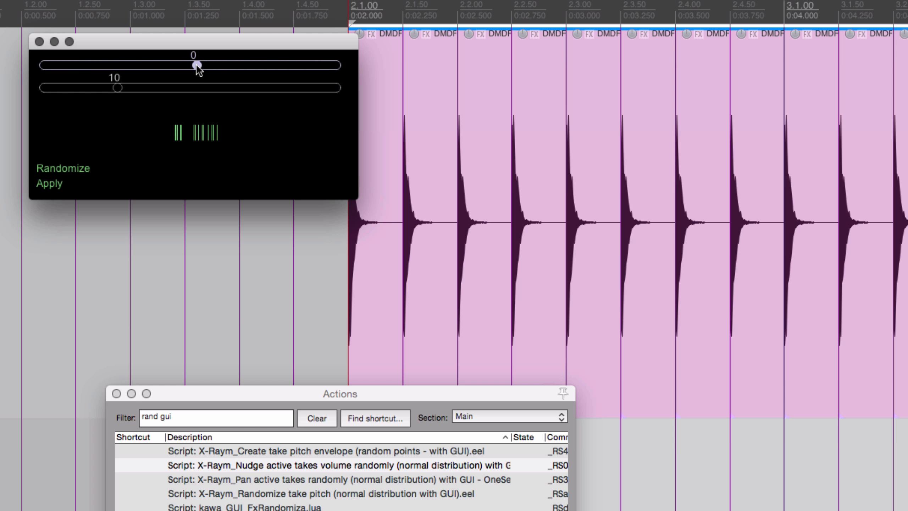
mouse_move(118, 87)
left_mouse_down()
mouse_move(91, 87)
mouse_move(160, 84)
mouse_move(114, 86)
left_mouse_up()
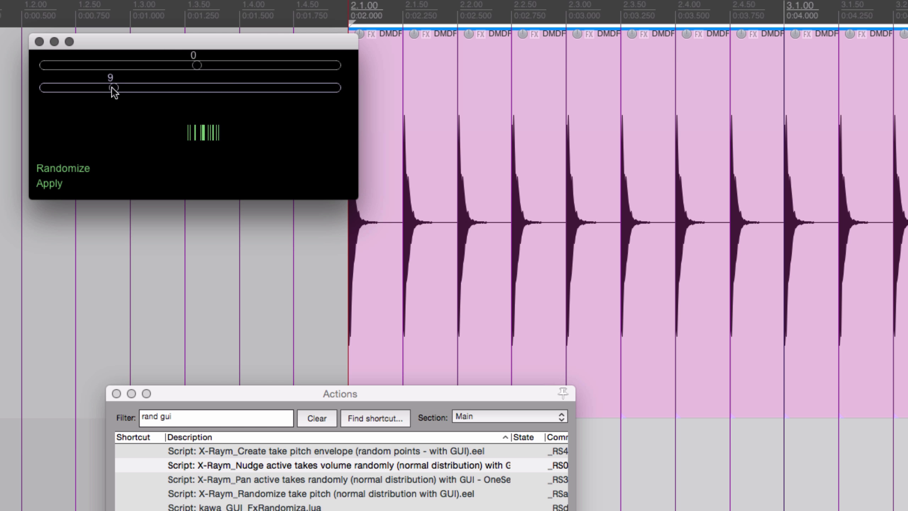
left_click_drag(112, 88, 186, 91)
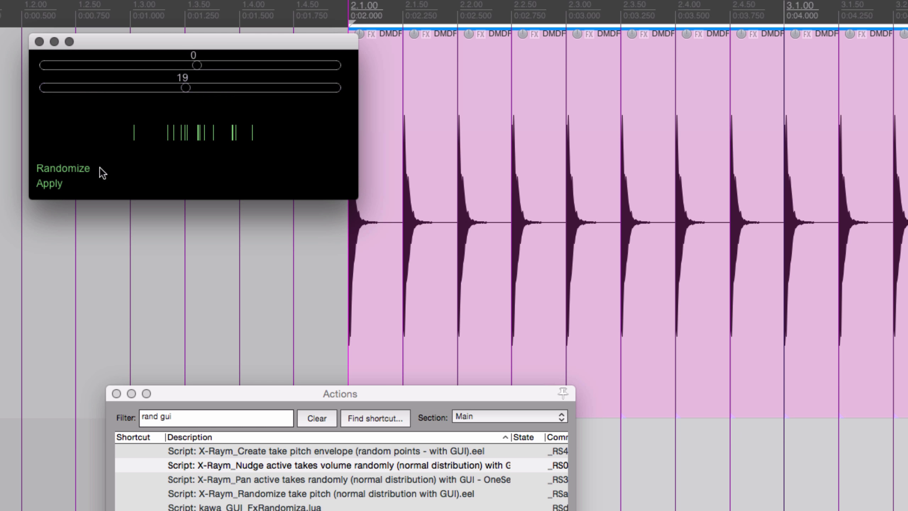
left_click(74, 169)
left_click(73, 168)
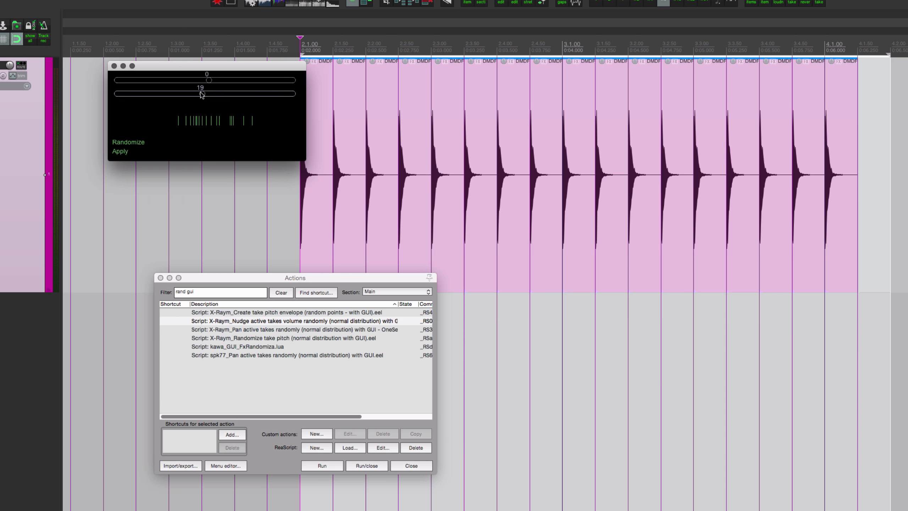
mouse_move(201, 94)
left_mouse_down()
mouse_move(119, 93)
mouse_move(293, 95)
mouse_move(196, 94)
mouse_move(205, 94)
left_mouse_up()
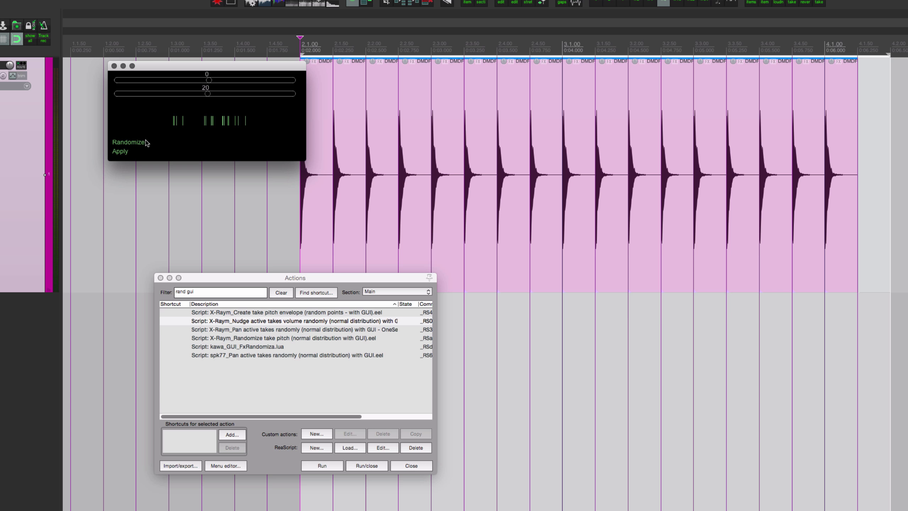
left_click(123, 153)
left_click_drag(186, 66, 95, 69)
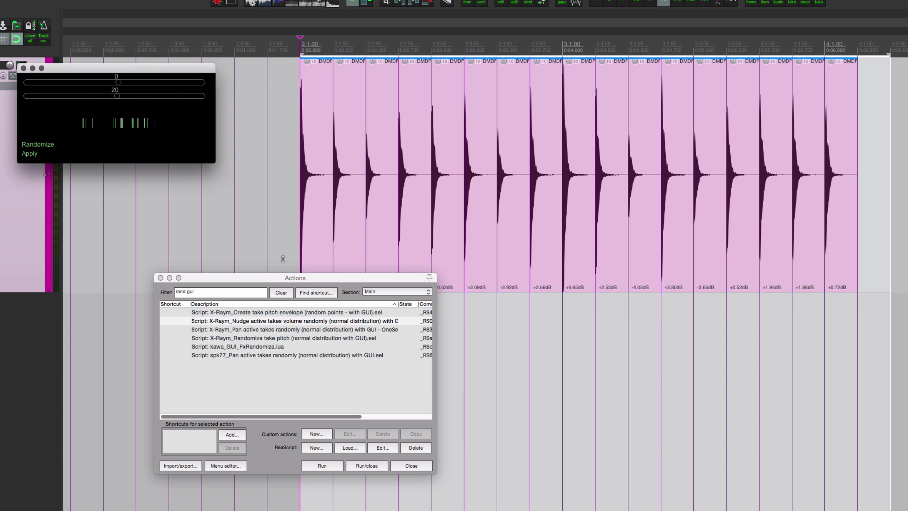
left_click_drag(284, 279, 228, 321)
scroll(310, 243, "right", 3)
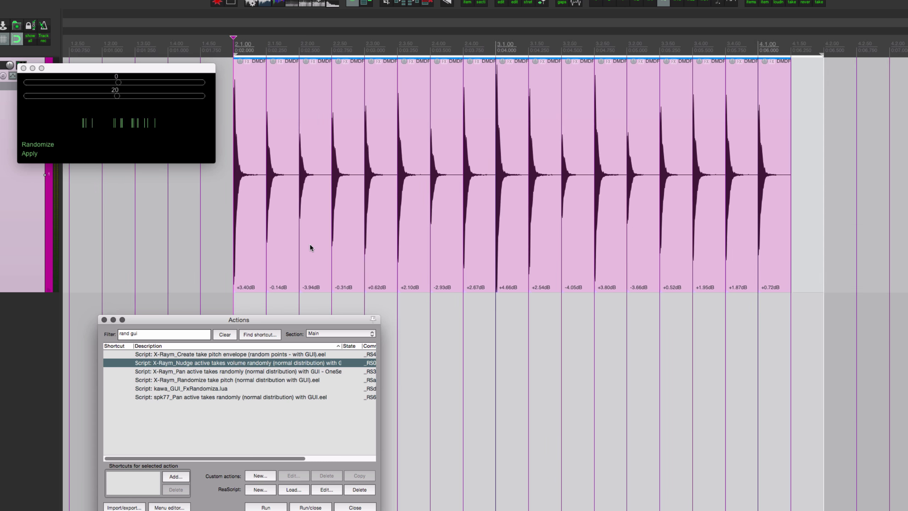
left_click(253, 249)
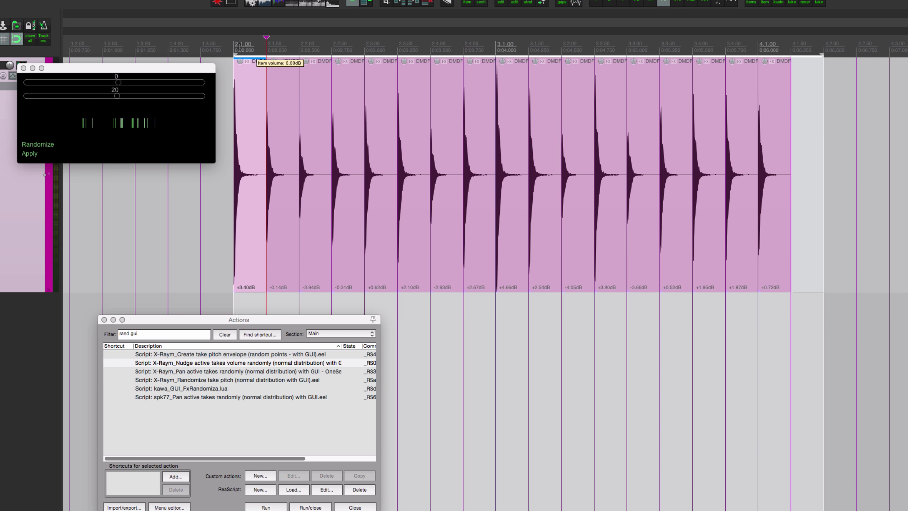
left_click(234, 138)
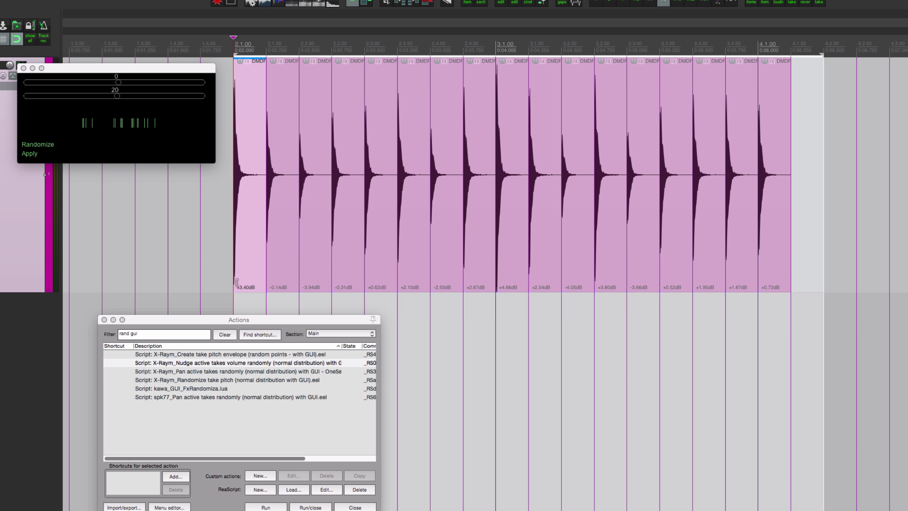
left_click(279, 290)
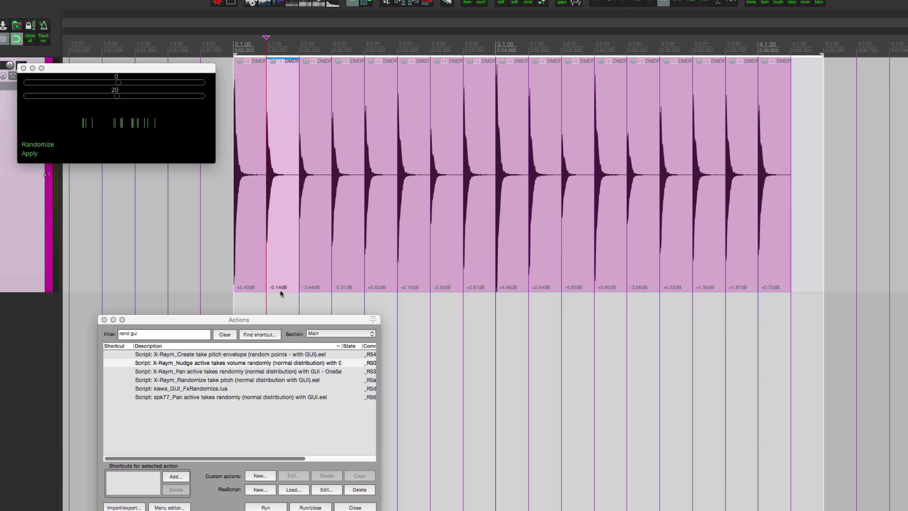
left_click(311, 290)
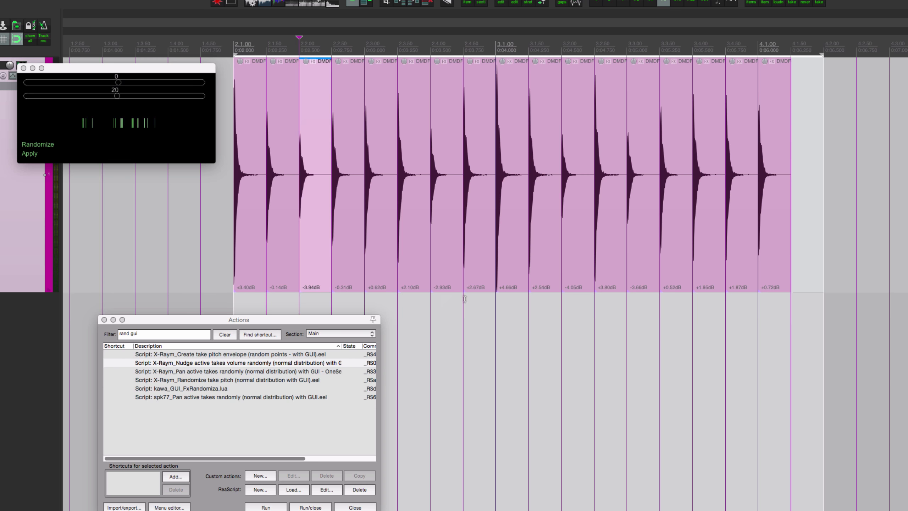
left_click(507, 289)
left_click(200, 42)
key("space")
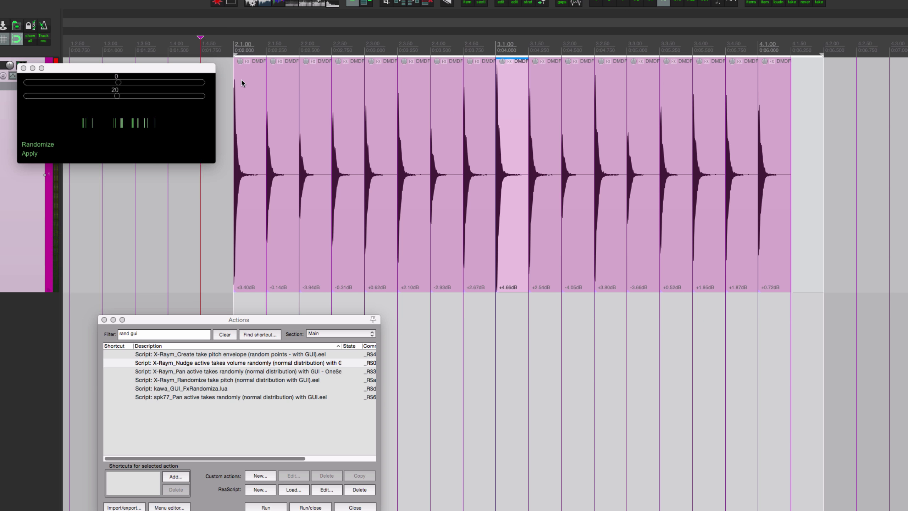
left_click(252, 188)
key("ctrl+a")
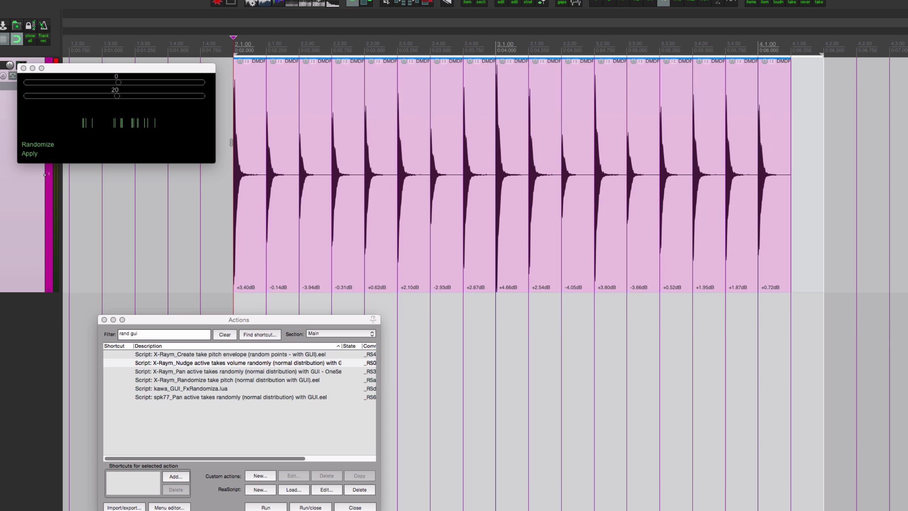
Set the volume spread to 3, randomize and apply, then play back the hits.
left_click(49, 96)
left_click_drag(50, 98, 43, 98)
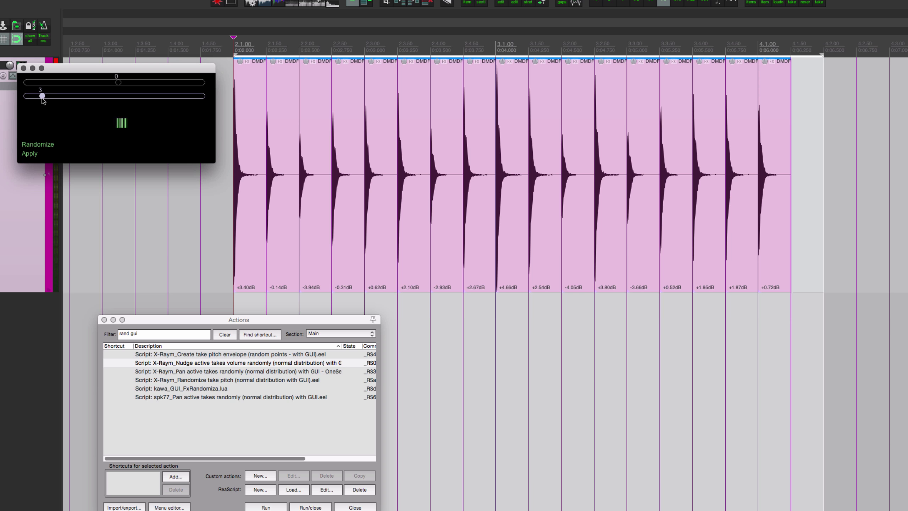
left_click(45, 145)
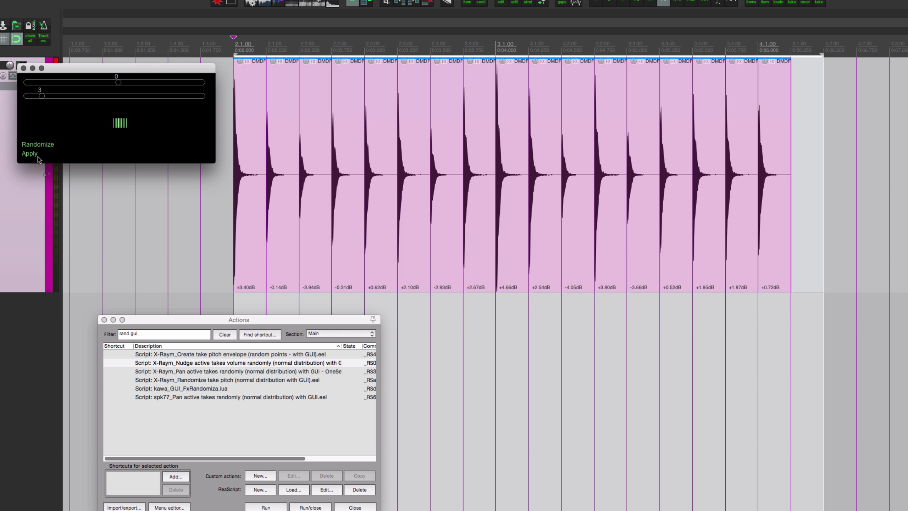
left_click(30, 154)
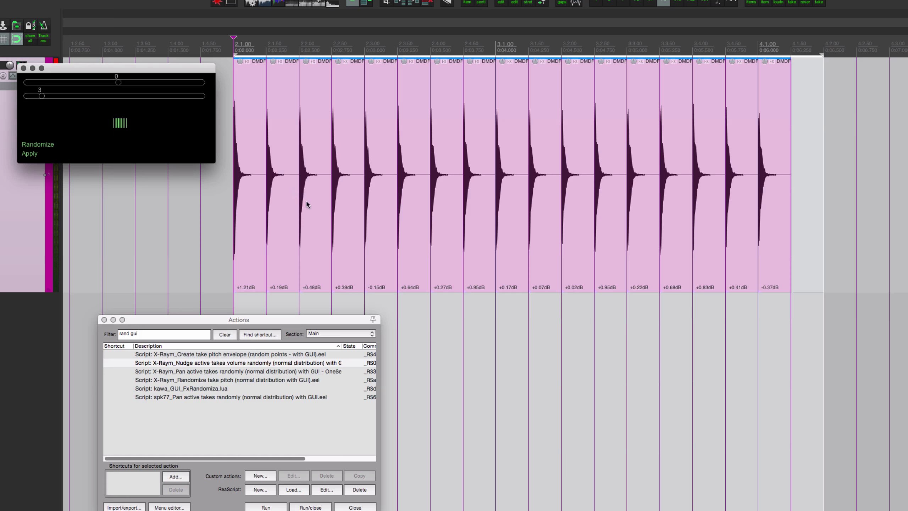
left_click(200, 51)
key("space")
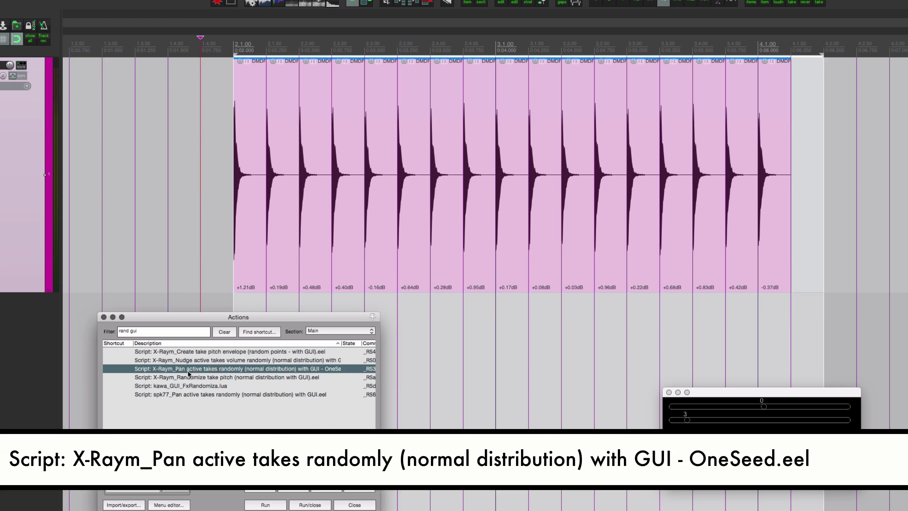
Run X-Raym's random pan script, set spread 10, and randomize the pan values.
left_click(271, 502)
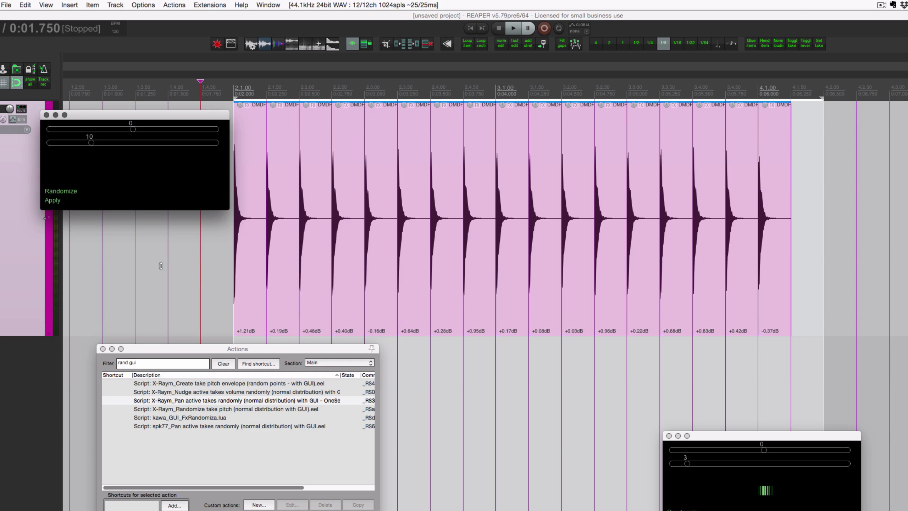
left_click_drag(91, 143, 92, 145)
left_click(66, 192)
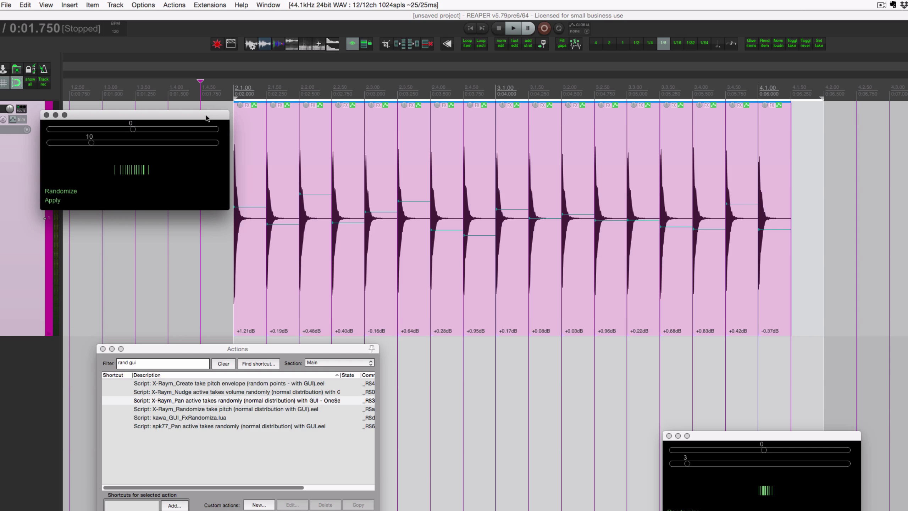
Play the pattern, then set the pan centre to -56 and widen the spread to 17, rerolling.
left_click(177, 70)
key("space")
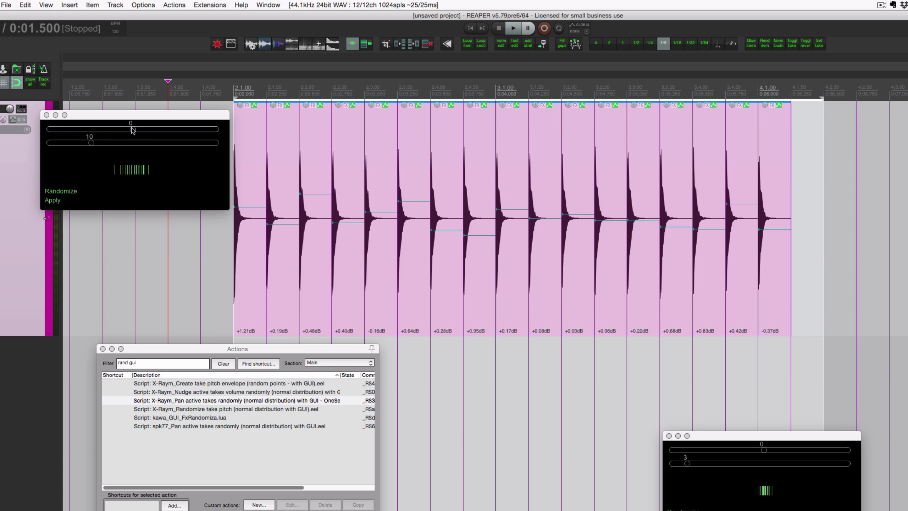
left_click_drag(133, 131, 105, 131)
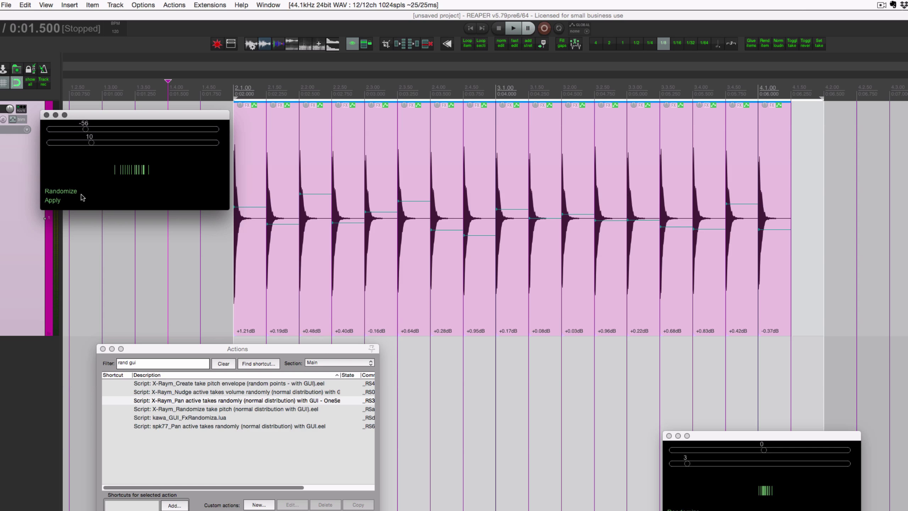
left_click(64, 192)
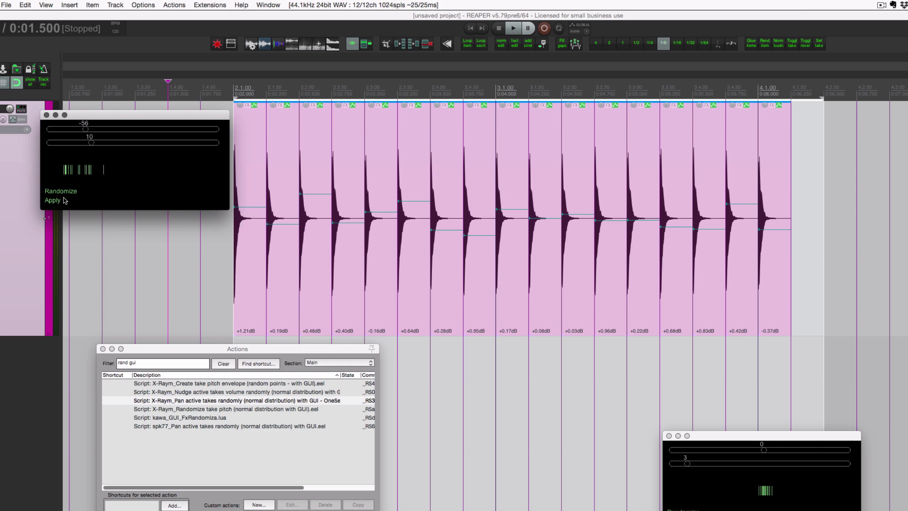
left_click(64, 194)
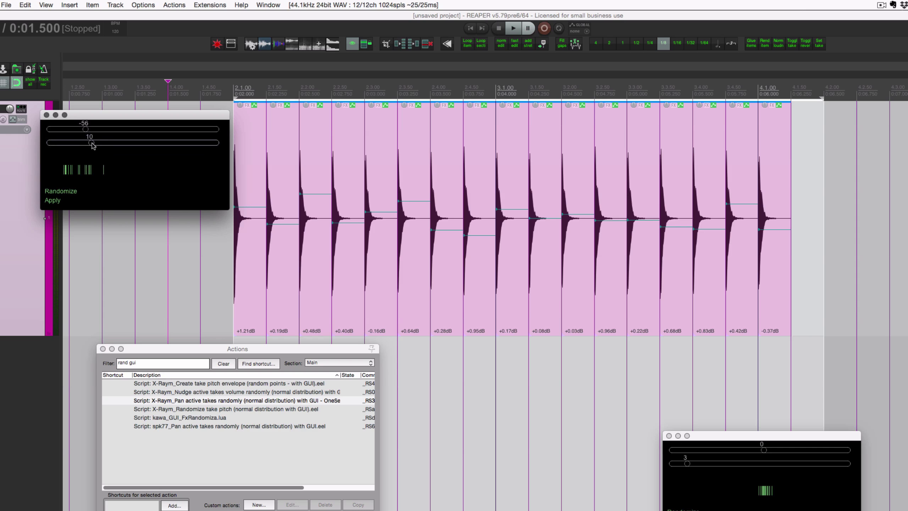
left_click_drag(92, 143, 122, 142)
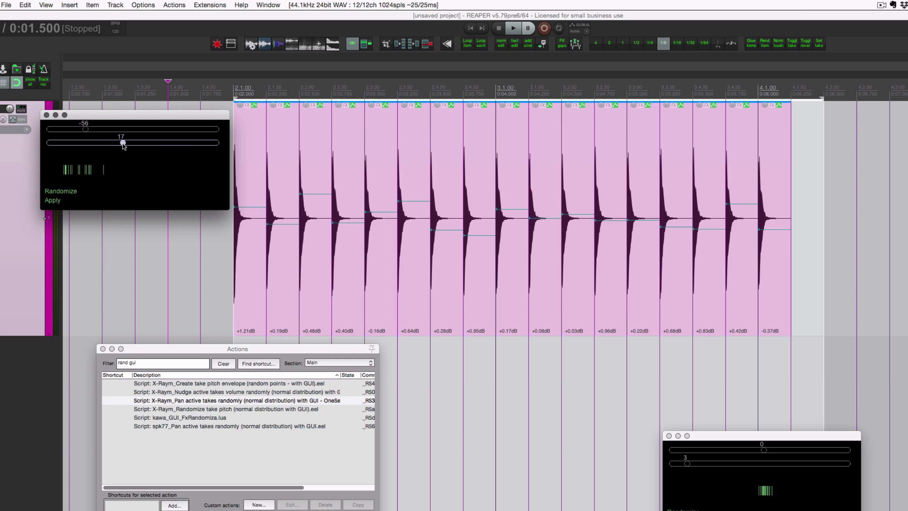
left_click(67, 192)
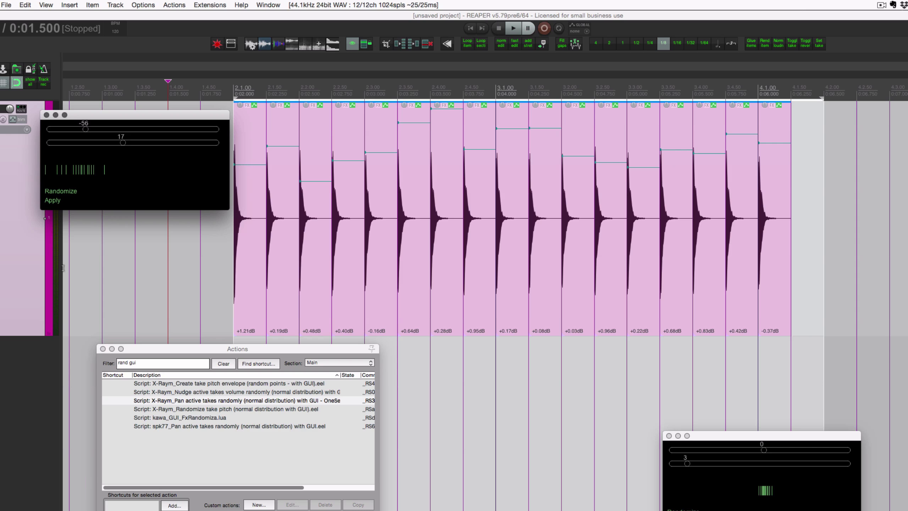
Play back the hi-hats to hear the new random panning.
left_click(140, 75)
key("space")
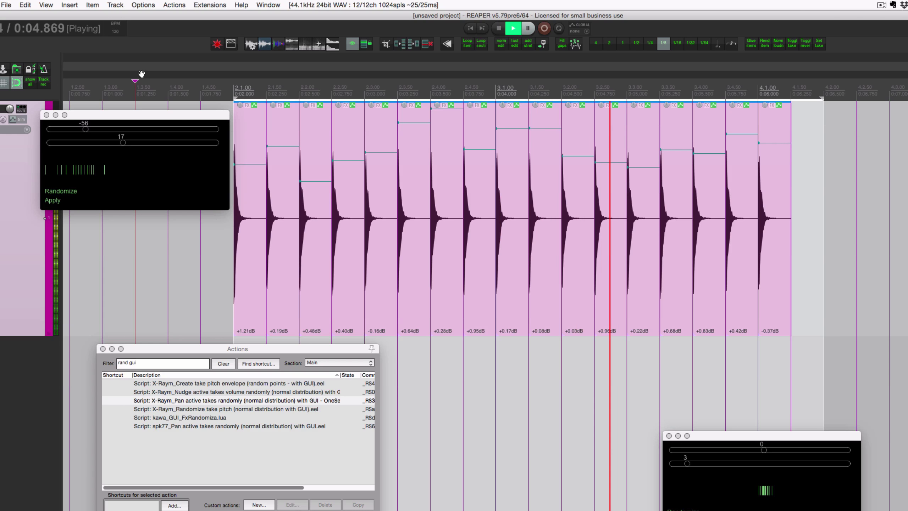
key("space")
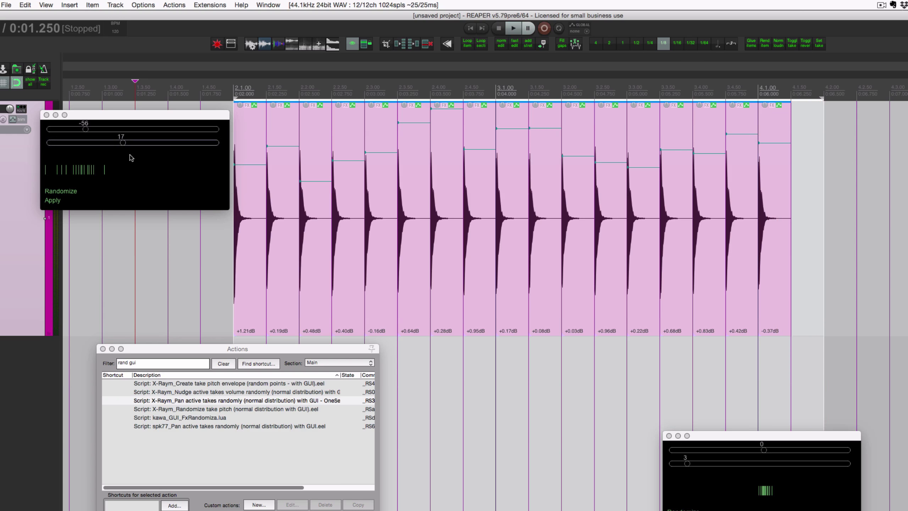
Move the pan window aside and run the 'Randomize take pitch' script from Actions.
left_click(85, 115)
left_click_drag(86, 116, 684, 358)
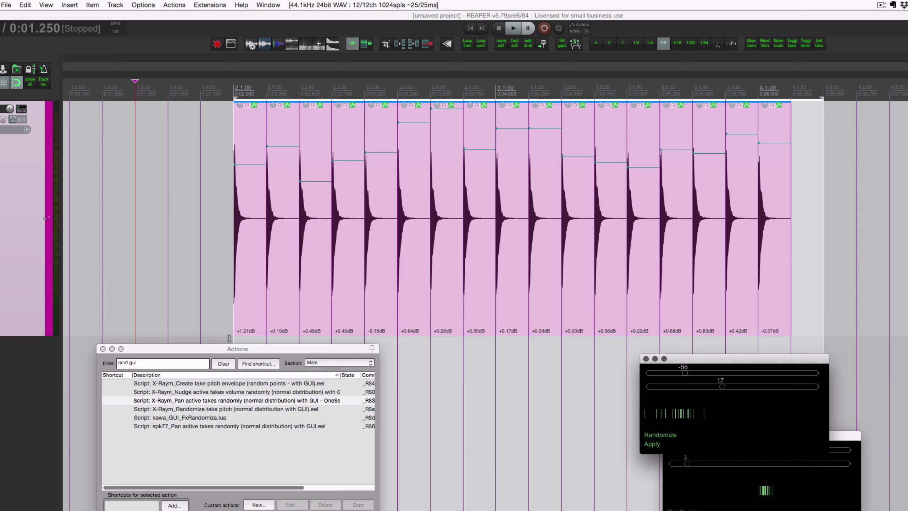
left_click(233, 348)
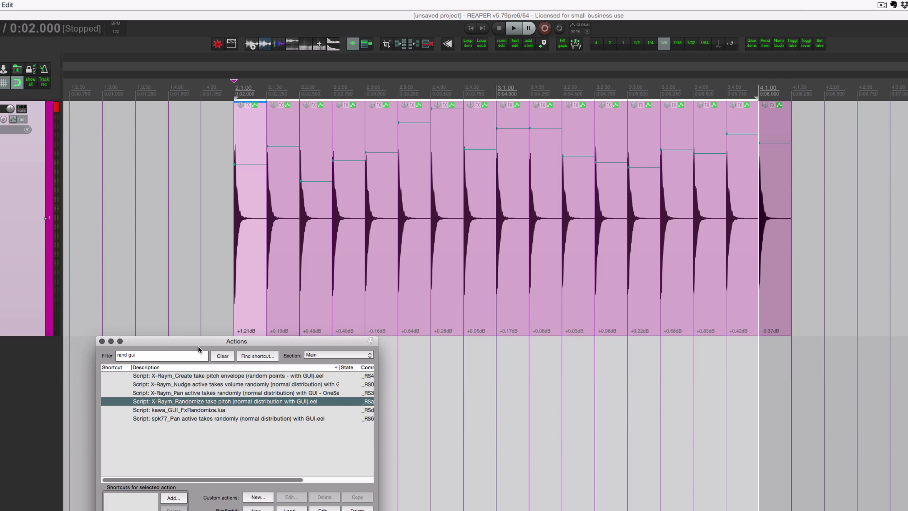
left_click_drag(199, 348, 144, 271)
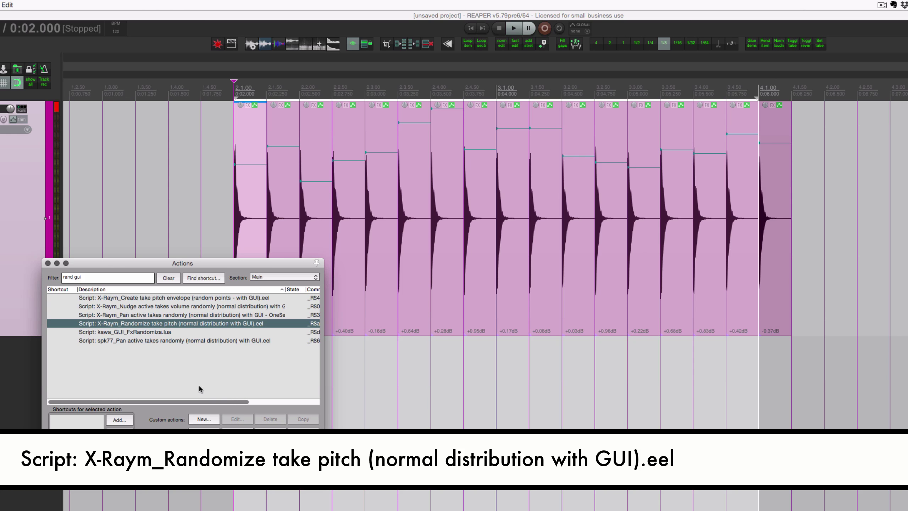
left_click(210, 451)
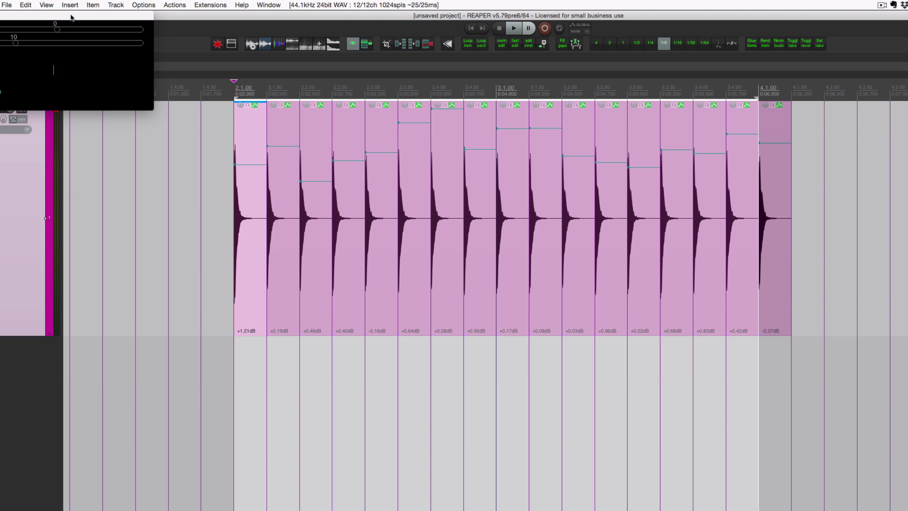
Select all hi-hat items and set the pitch script to centre -3 with spread 0.
left_click_drag(71, 16, 134, 120)
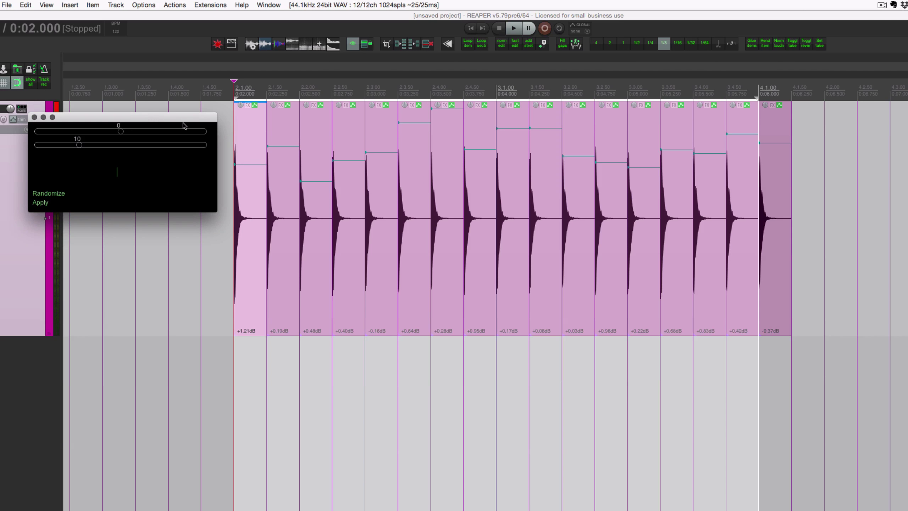
left_click_drag(245, 128, 774, 211)
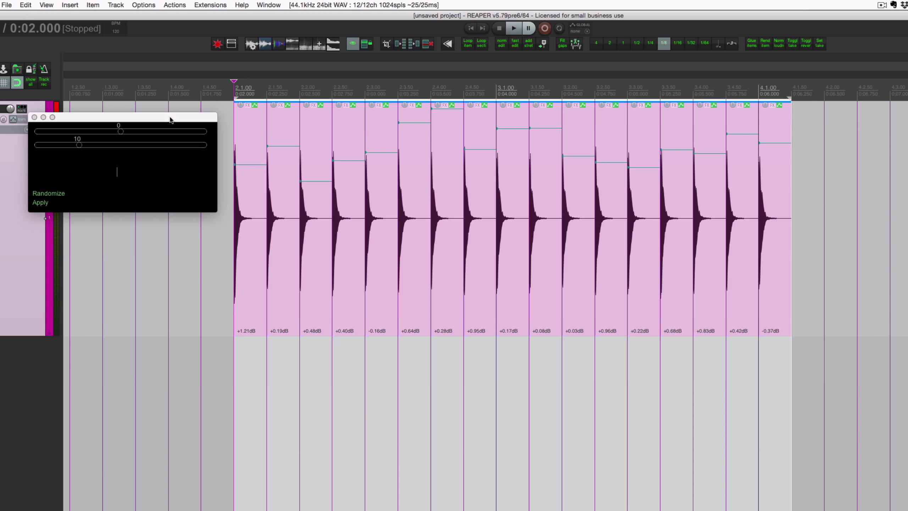
left_click_drag(170, 118, 172, 115)
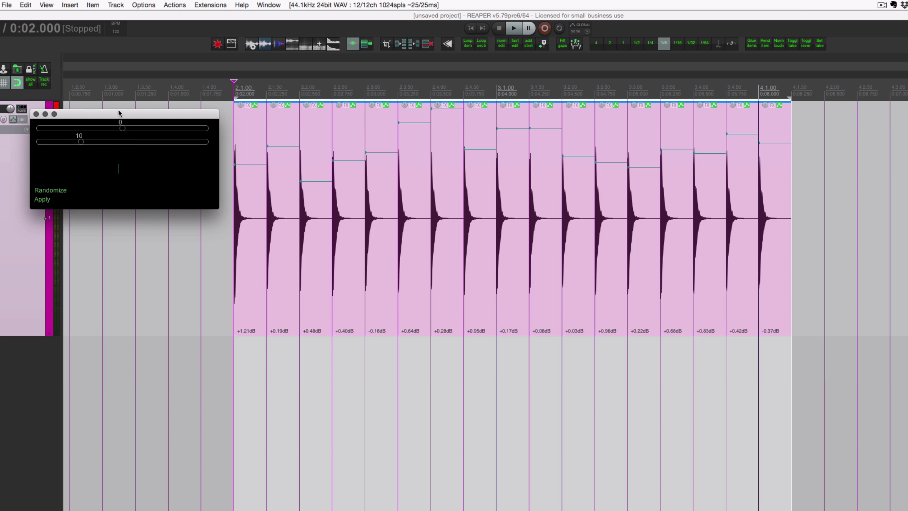
mouse_move(122, 114)
left_mouse_down()
mouse_move(106, 202)
mouse_move(74, 206)
left_mouse_up()
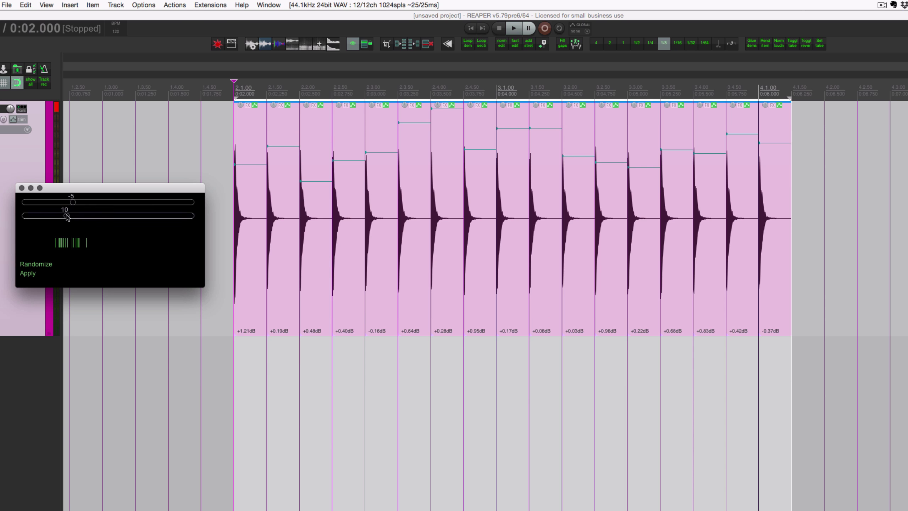
left_click_drag(66, 215, 23, 217)
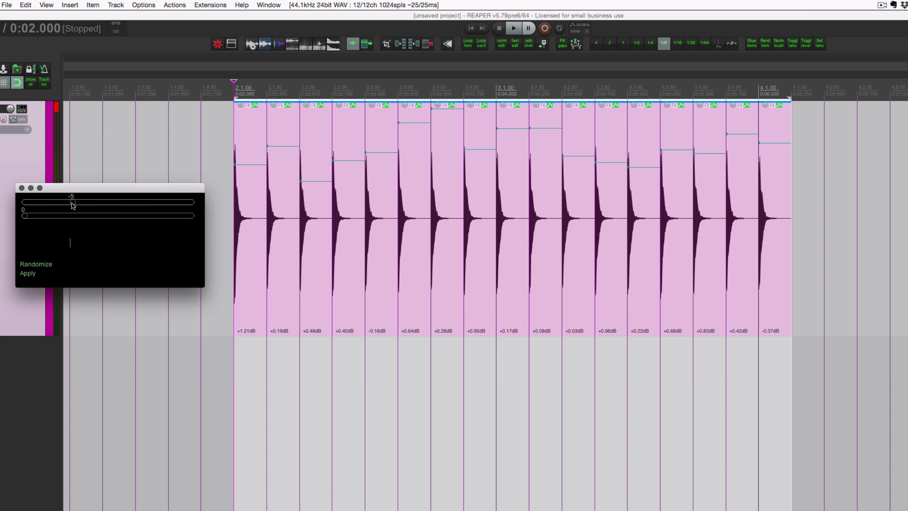
mouse_move(72, 202)
left_mouse_down()
mouse_move(49, 204)
mouse_move(109, 203)
mouse_move(83, 203)
left_mouse_up()
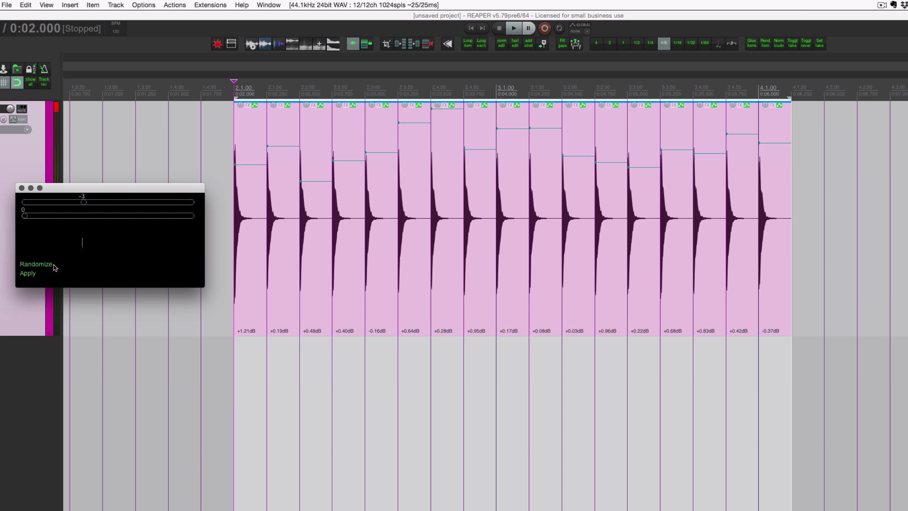
Set pitch spread to 7, reroll and apply pitches (-5.31 to -1.98), then select the first item.
left_click_drag(27, 218, 61, 219)
left_click(36, 265)
left_click(36, 265)
left_click(36, 265)
left_click(28, 273)
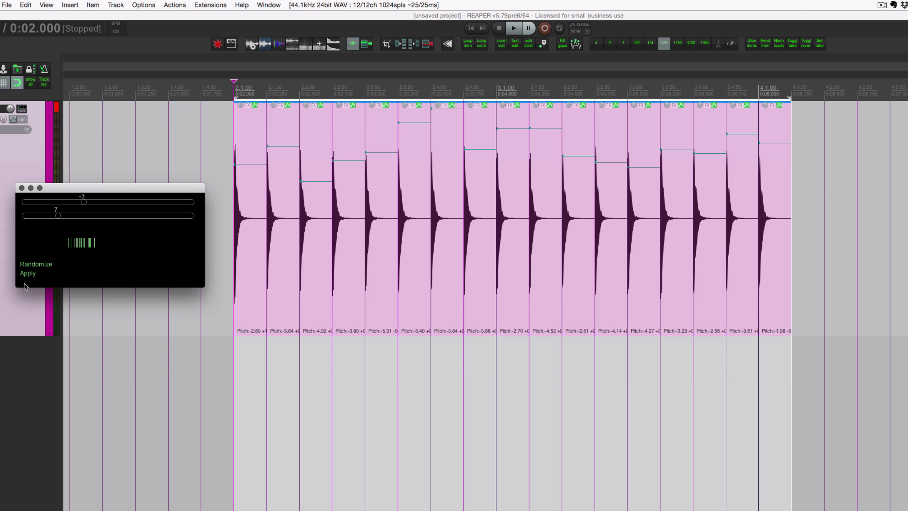
left_click(254, 320)
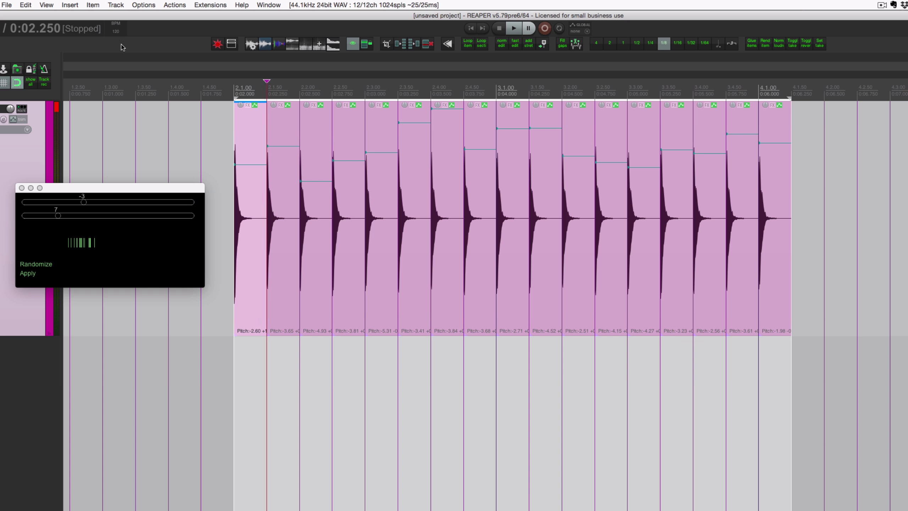
double_click(243, 122)
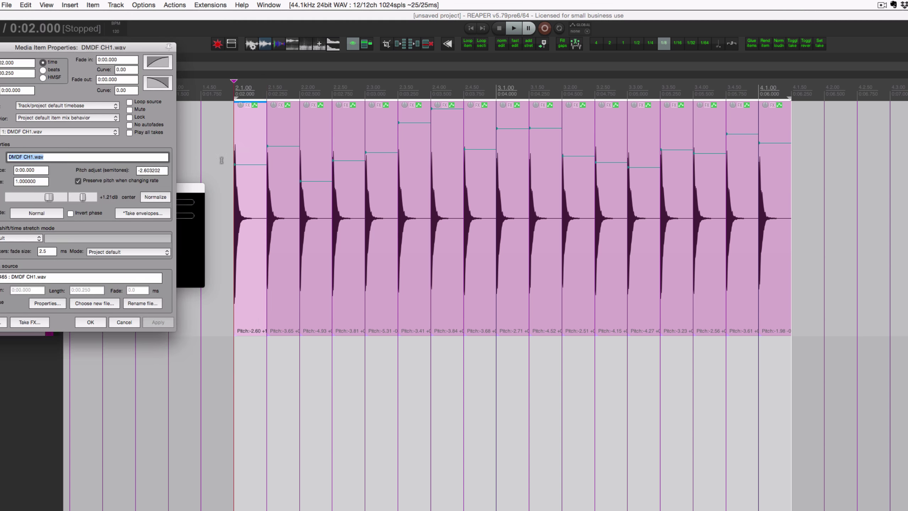
left_click_drag(97, 46, 115, 42)
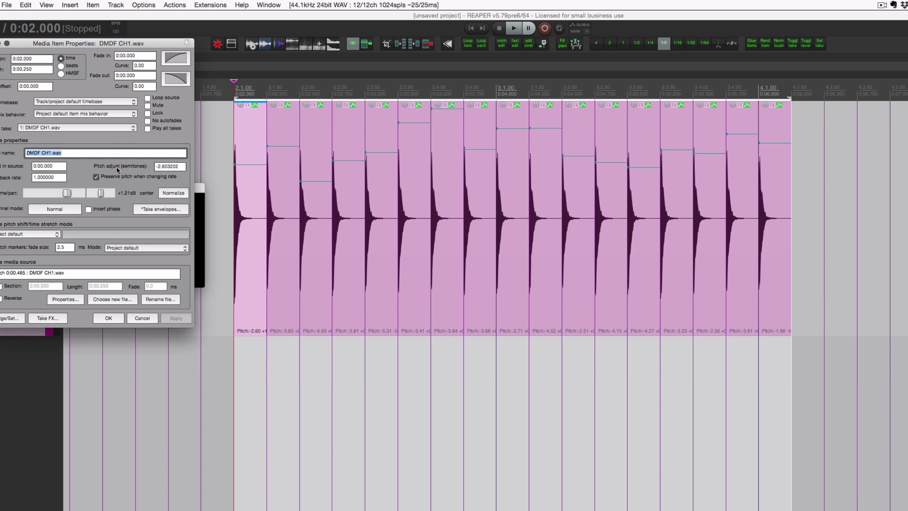
left_click_drag(181, 167, 161, 167)
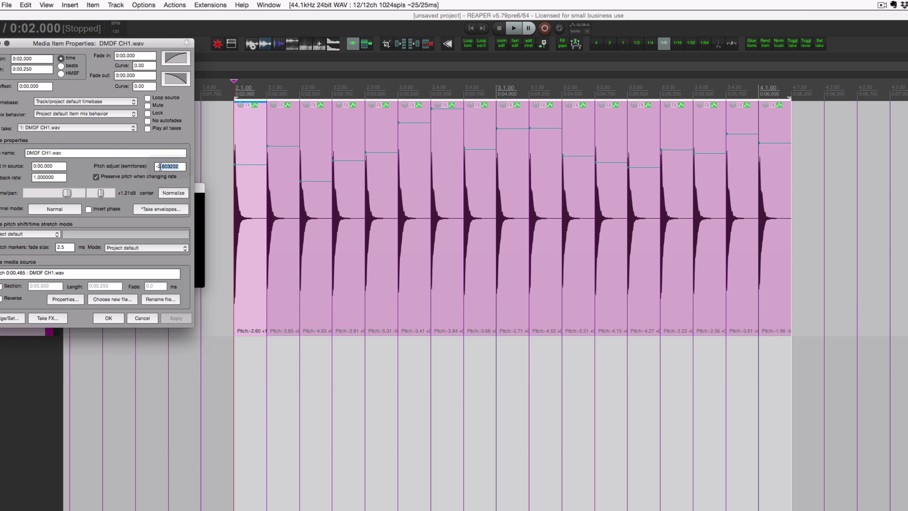
left_click(275, 135)
key("super+Right")
key("super+Right")
key("super+Right")
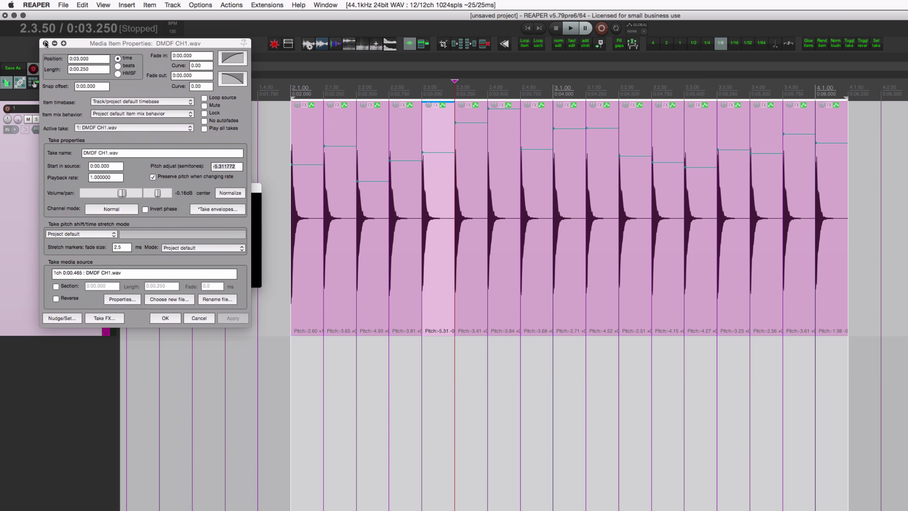
key("Escape")
key("space")
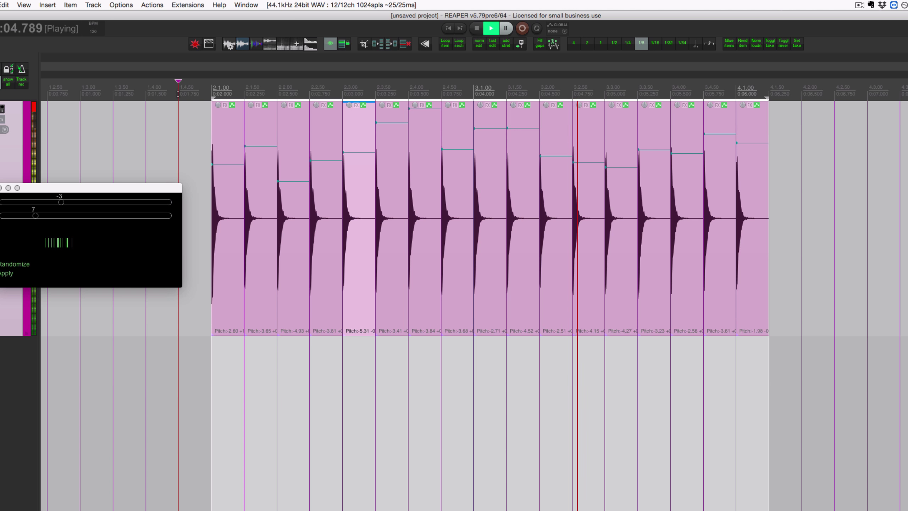
Stop playback and delete every hi-hat item except the first.
key("space")
left_click(228, 262)
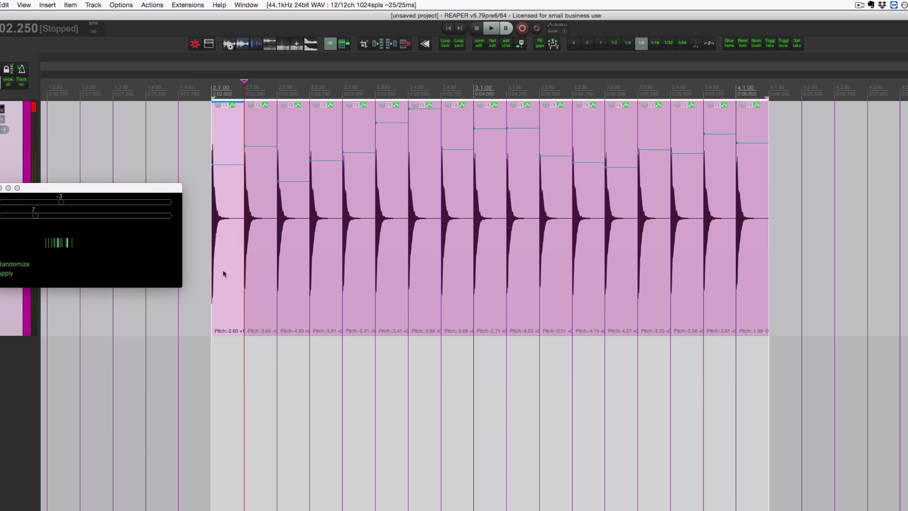
left_click(252, 273)
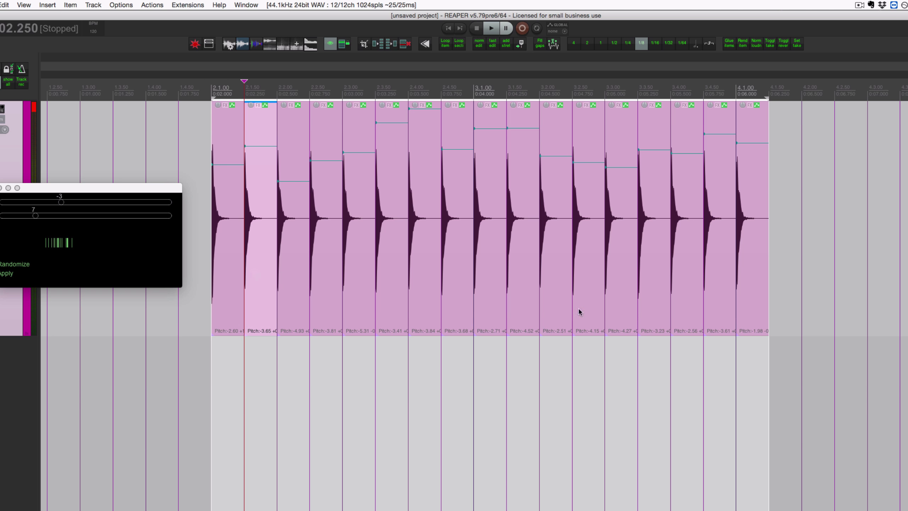
left_click(747, 299, "shift")
key("Delete")
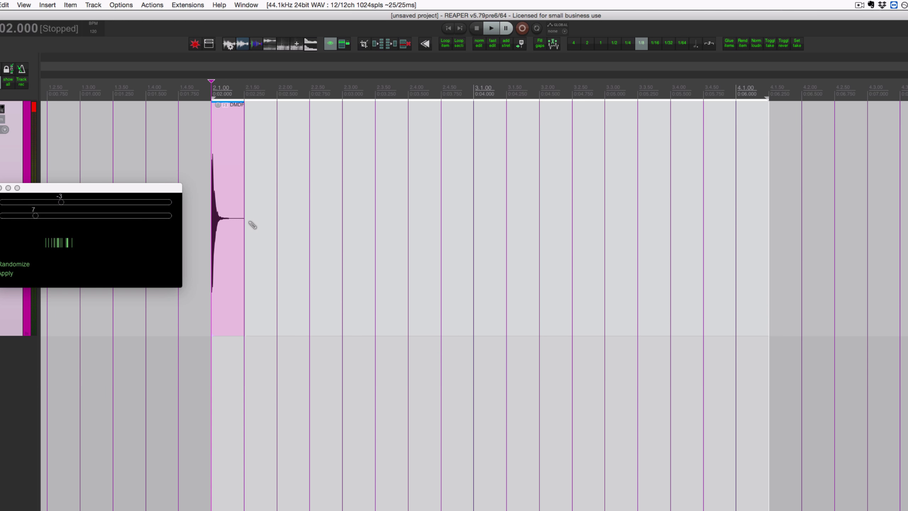
Duplicate the original first hi-hat hit into a row of ten copies.
left_click(225, 236)
key("ctrl+d")
key("ctrl+d")
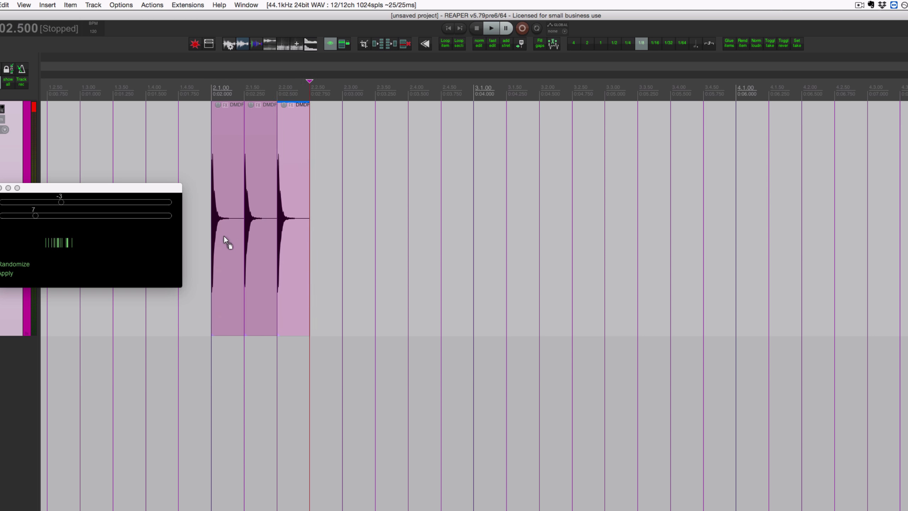
key("ctrl+d")
key("ctrl+d")
key("ctrl+d")
key("ctrl+d")
key("ctrl+d")
key("ctrl+d")
key("ctrl+d")
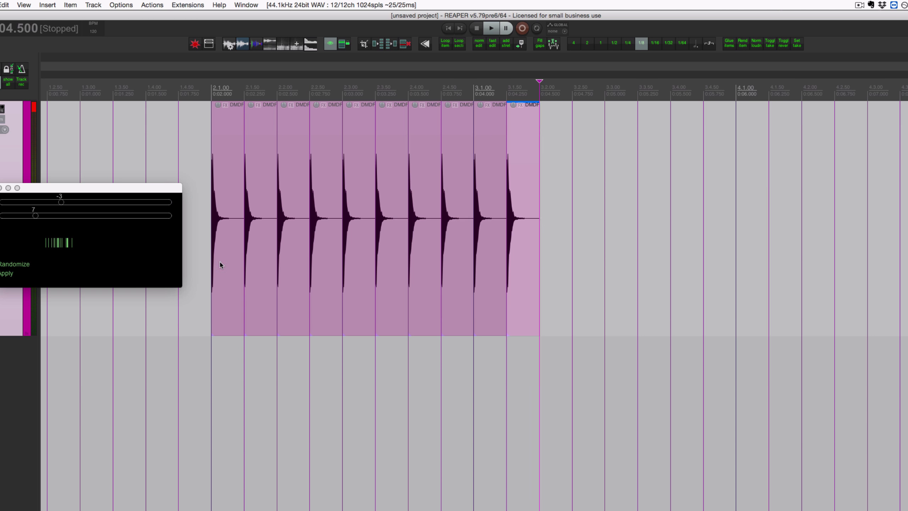
Select all ten hi-hat items and apply random pitch with centre 0 and spread 3.
left_click_drag(214, 271, 571, 287)
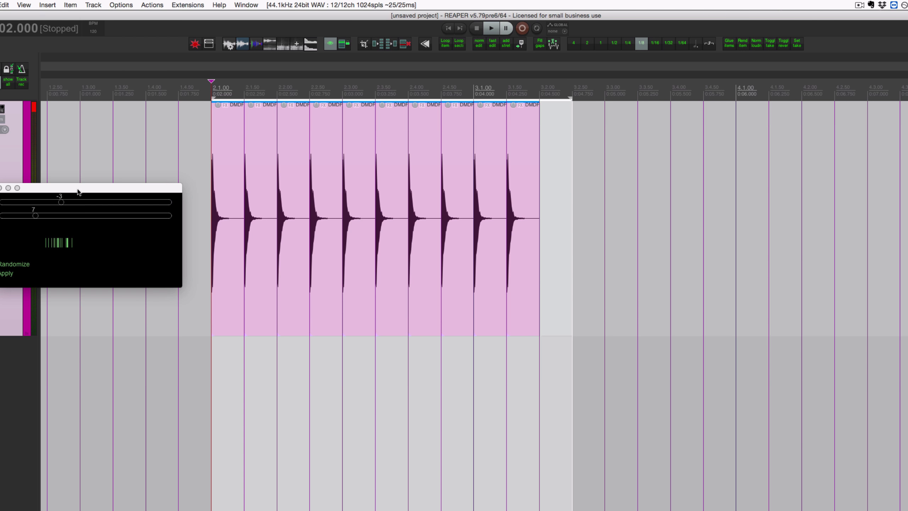
left_click_drag(86, 191, 112, 147)
left_click_drag(68, 172, 44, 172)
left_click_drag(93, 159, 118, 160)
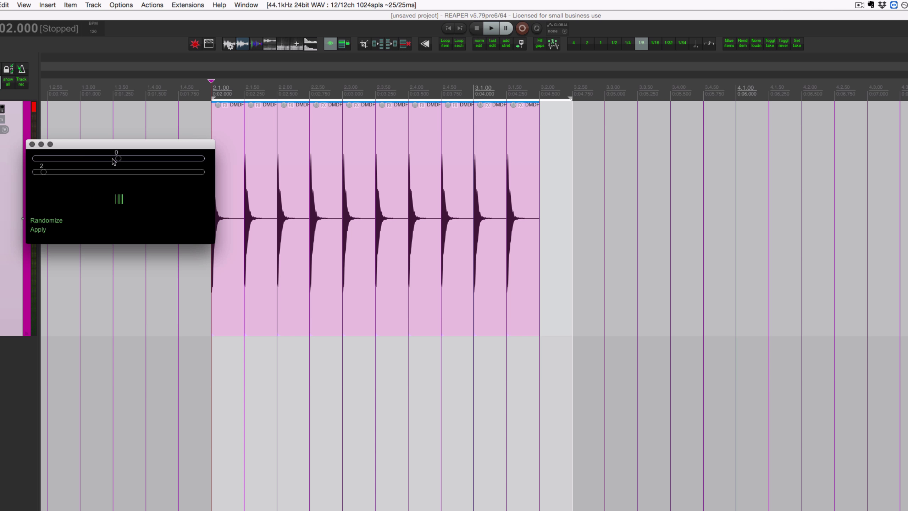
left_click_drag(43, 172, 48, 174)
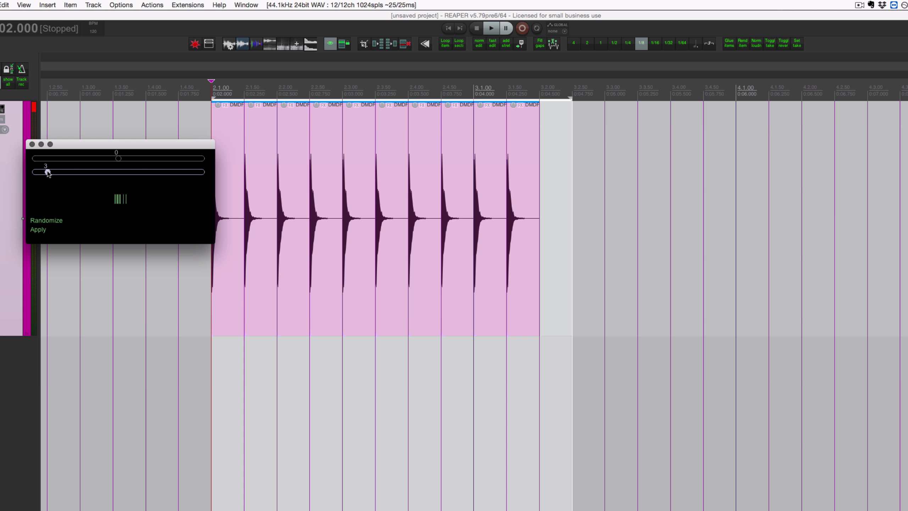
left_click(39, 230)
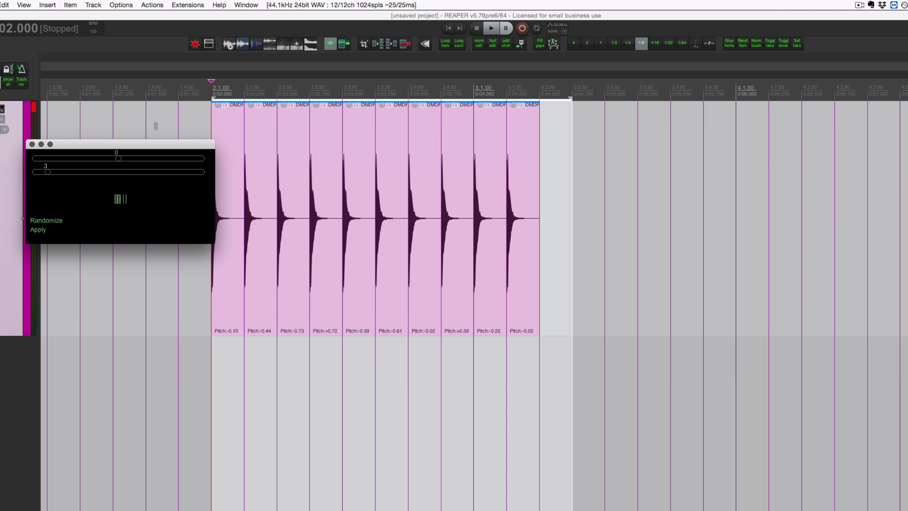
Play the items from just before them to hear the pitches, then bring up the Actions list.
left_click(185, 96)
key("space")
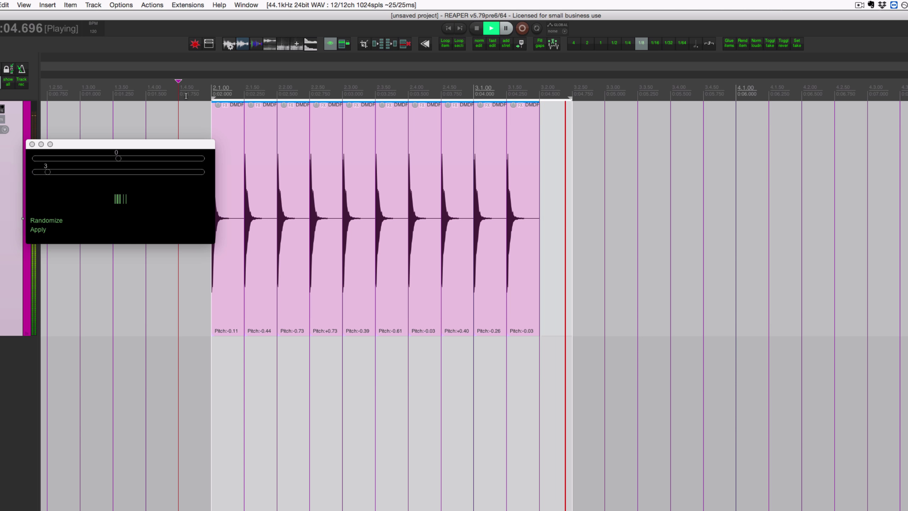
key("space")
key("shift+slash")
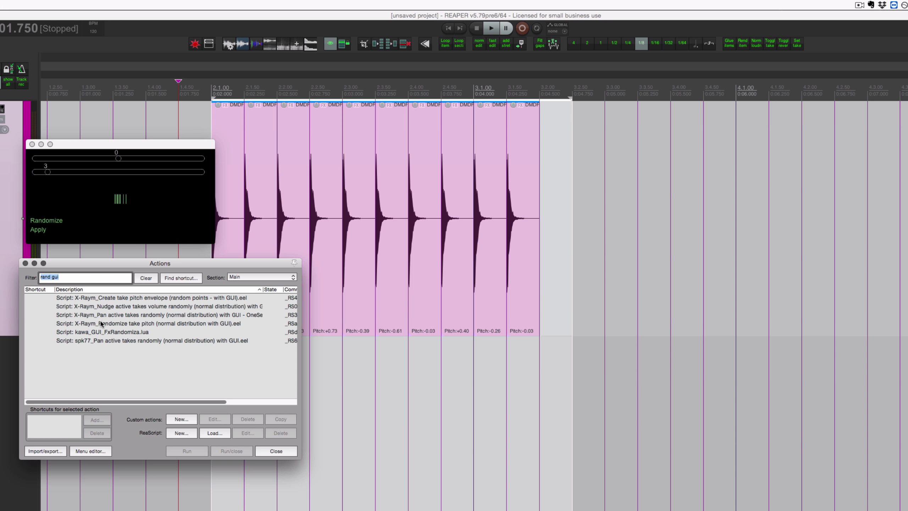
Run 'X-Raym_Nudge active takes volume randomly' and set its sliders to offset -2 and spread 8.
left_click(126, 306)
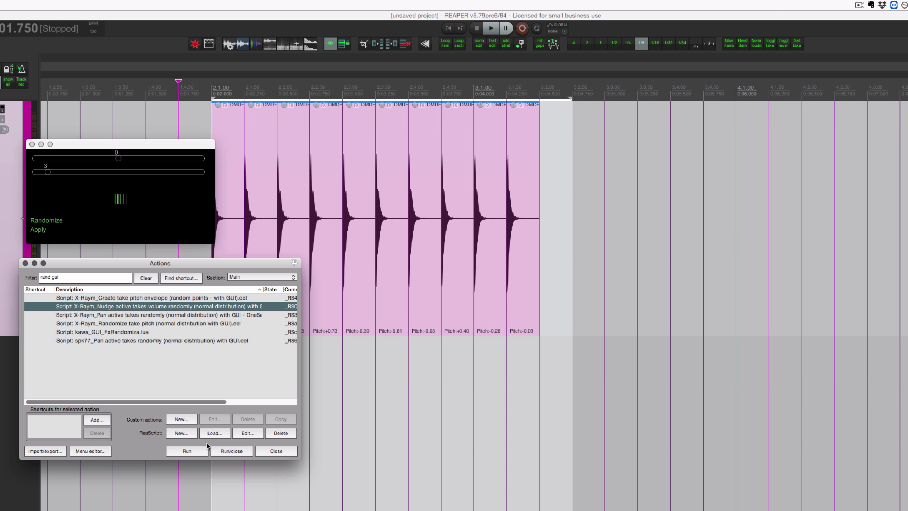
left_click(187, 452)
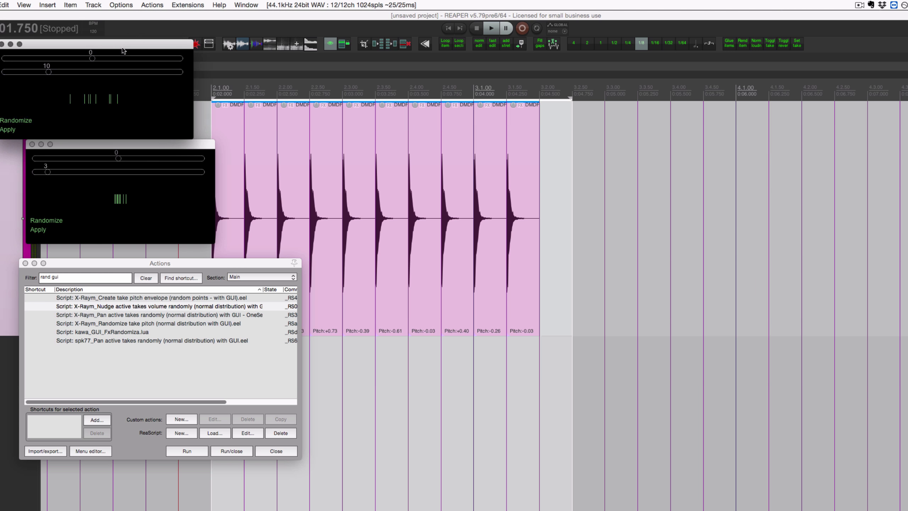
left_click_drag(114, 48, 62, 63)
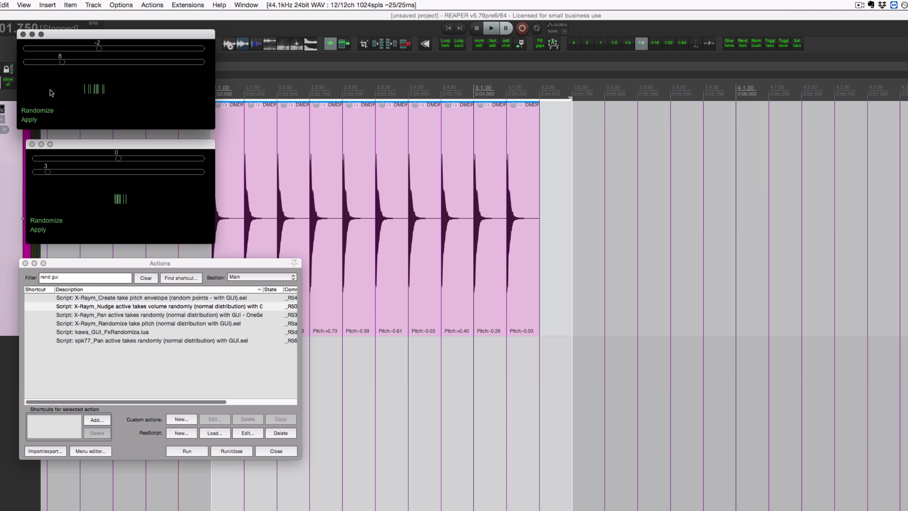
Reshuffle the random volume preview several times, then apply the volume offsets to the items.
left_click(38, 111)
left_click(43, 111)
left_click(40, 109)
left_click(40, 109)
left_click(39, 109)
left_click(40, 109)
left_click(40, 109)
left_click(40, 109)
left_click(40, 109)
left_click(40, 109)
left_click(30, 119)
Play the hi-hats from just before the items, then set the edit position to the first item.
scroll(429, 215, "left", 3)
left_click(280, 90)
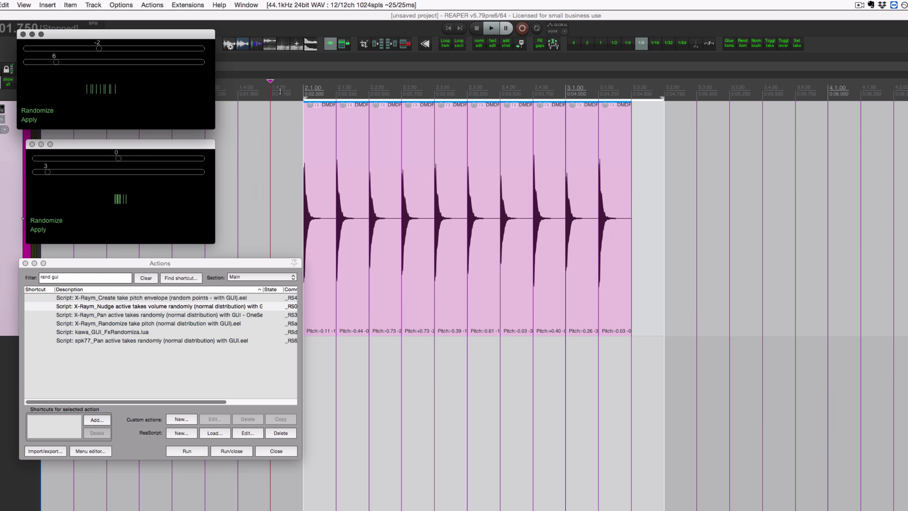
key("space")
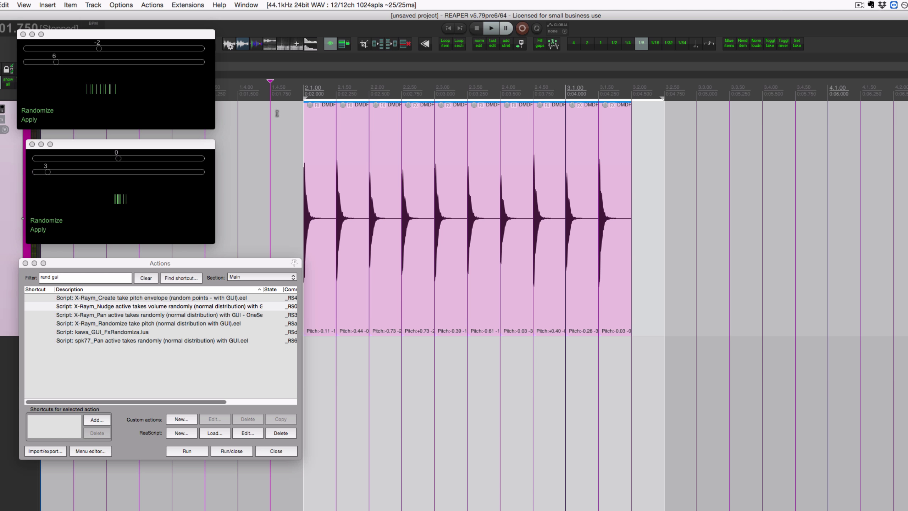
left_click(288, 142)
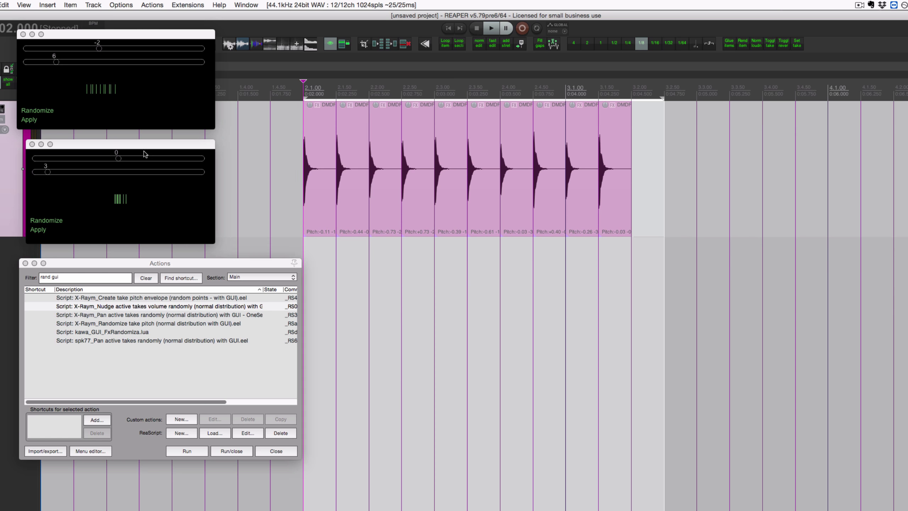
Close the pitch and volume randomizer windows, leaving the 'rand gui' Actions list open.
key("Escape")
key("Escape")
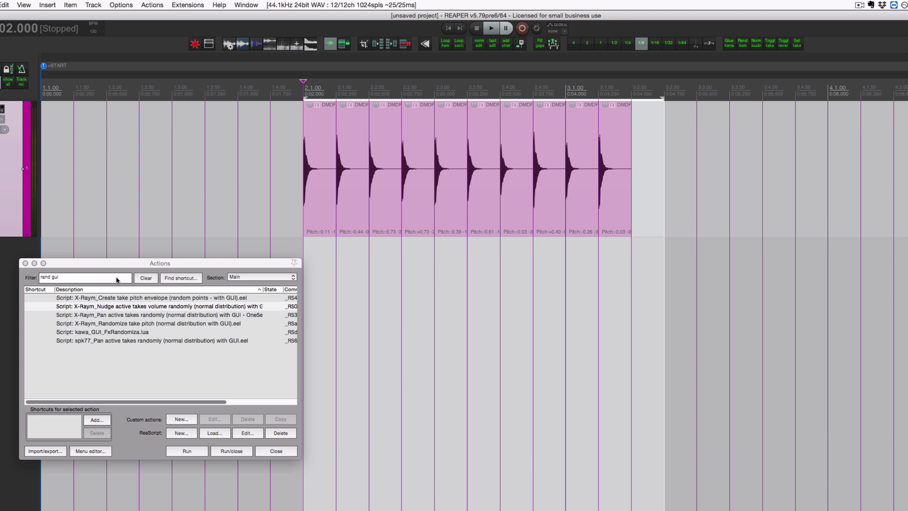
left_click_drag(82, 263, 138, 248)
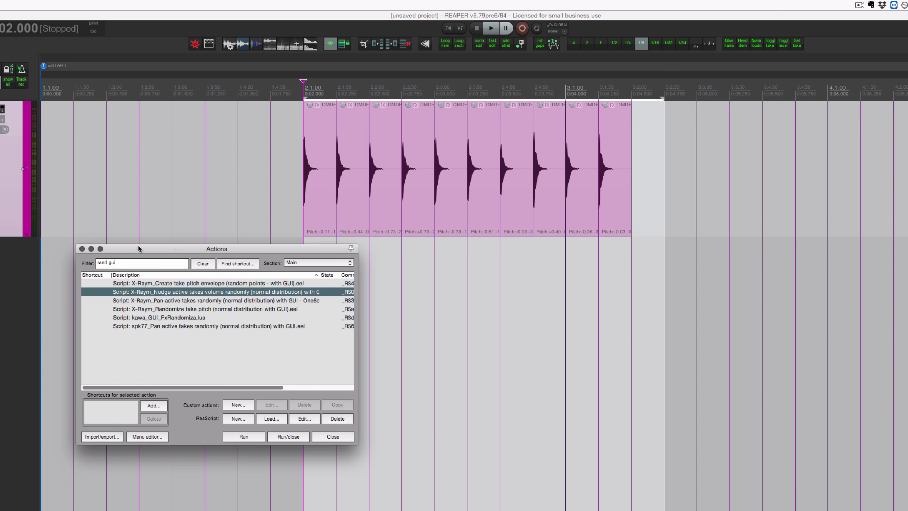
left_click(82, 249)
left_click(280, 223)
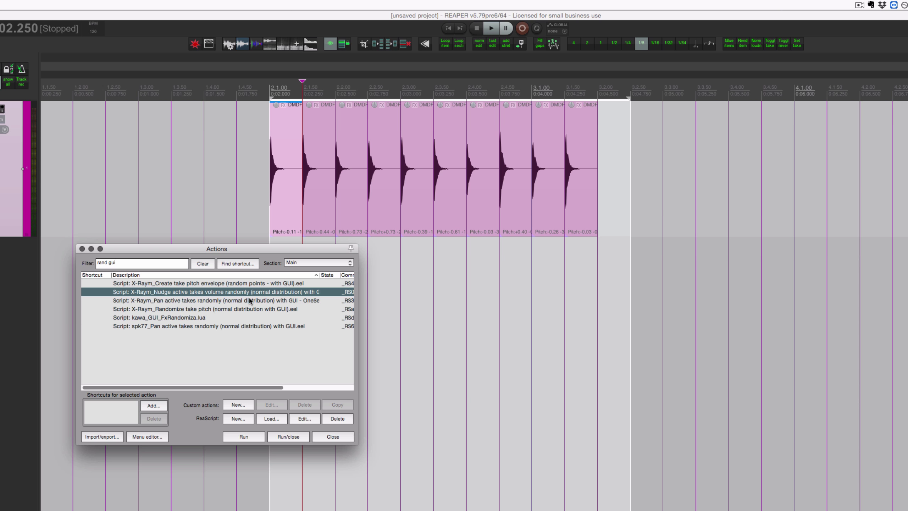
left_click(173, 301)
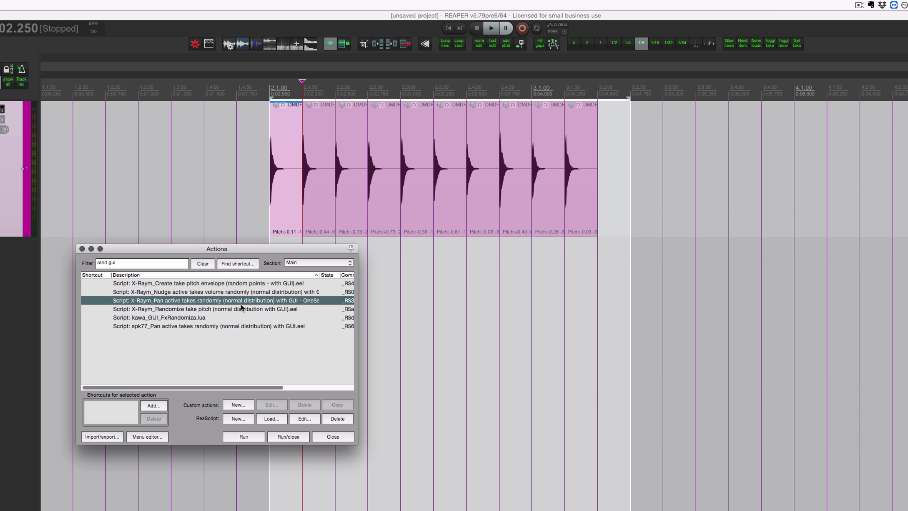
left_click(227, 309)
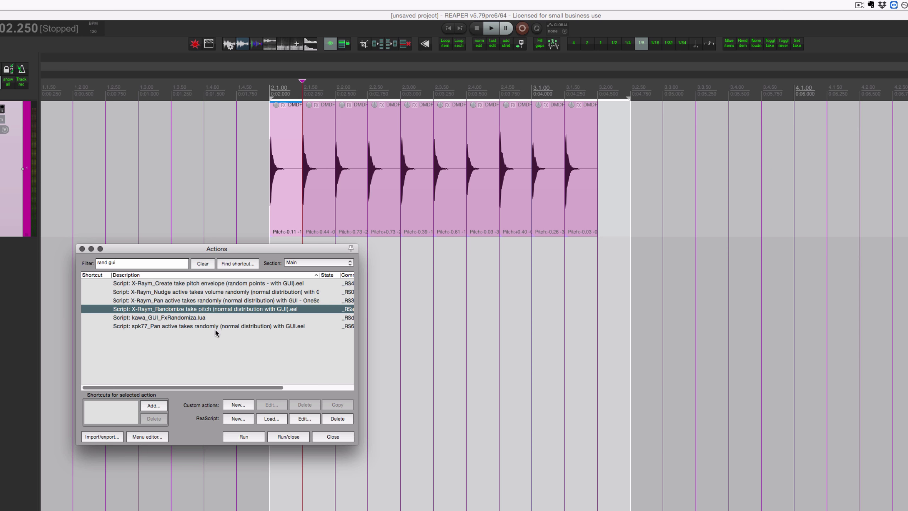
key("shift+Up")
key("shift+Up")
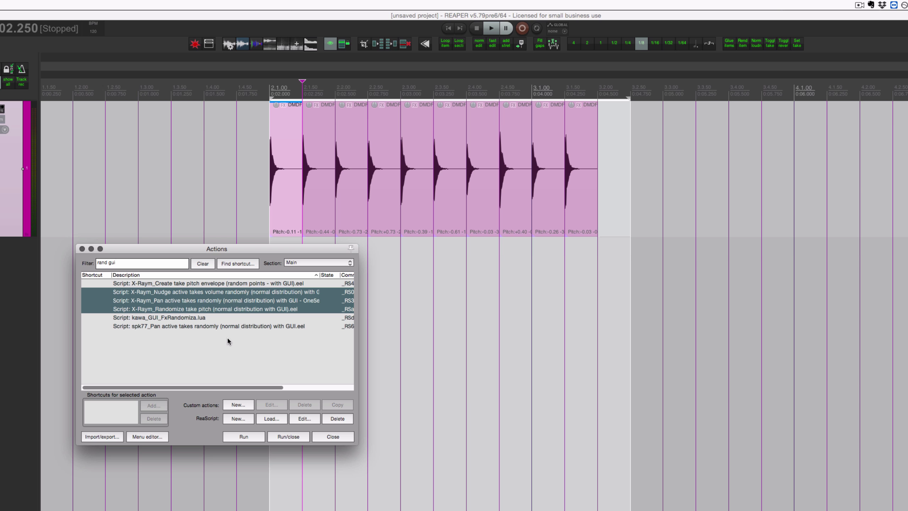
left_click(259, 241)
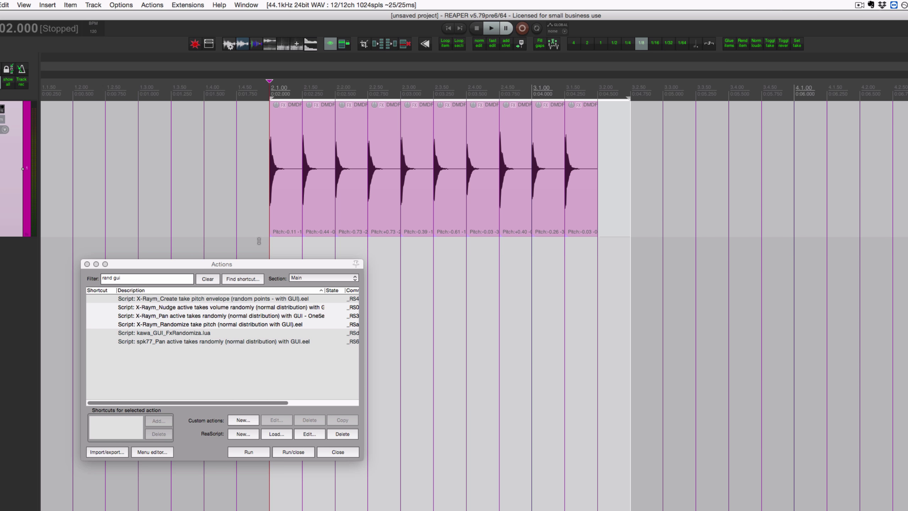